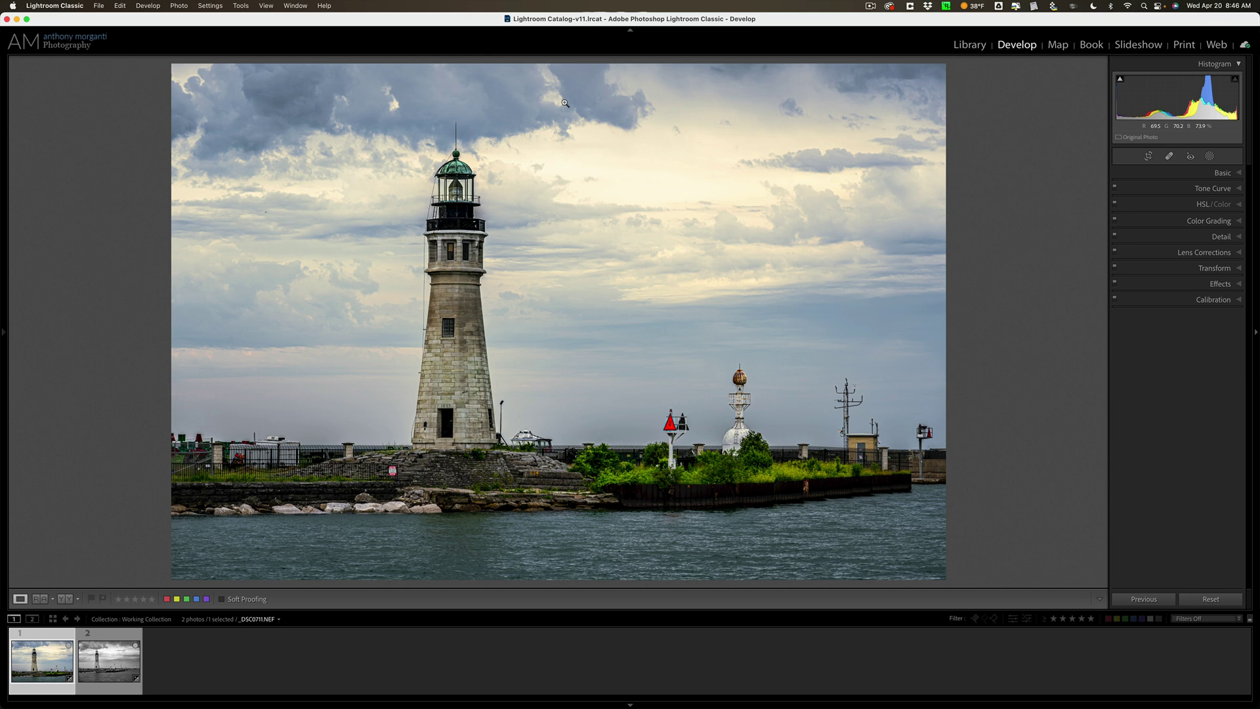
# Flip between the colour lighthouse photo's unedited original and its edit several times
pyautogui.press('\\')
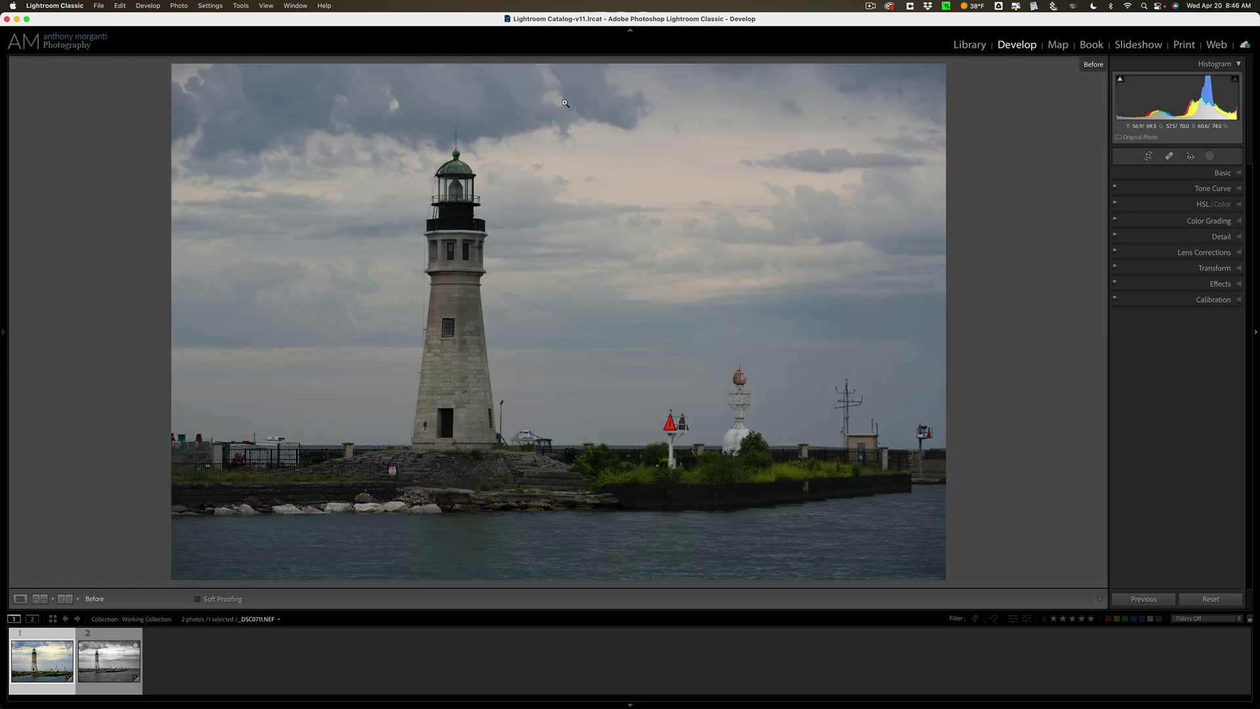
pyautogui.press('\\')
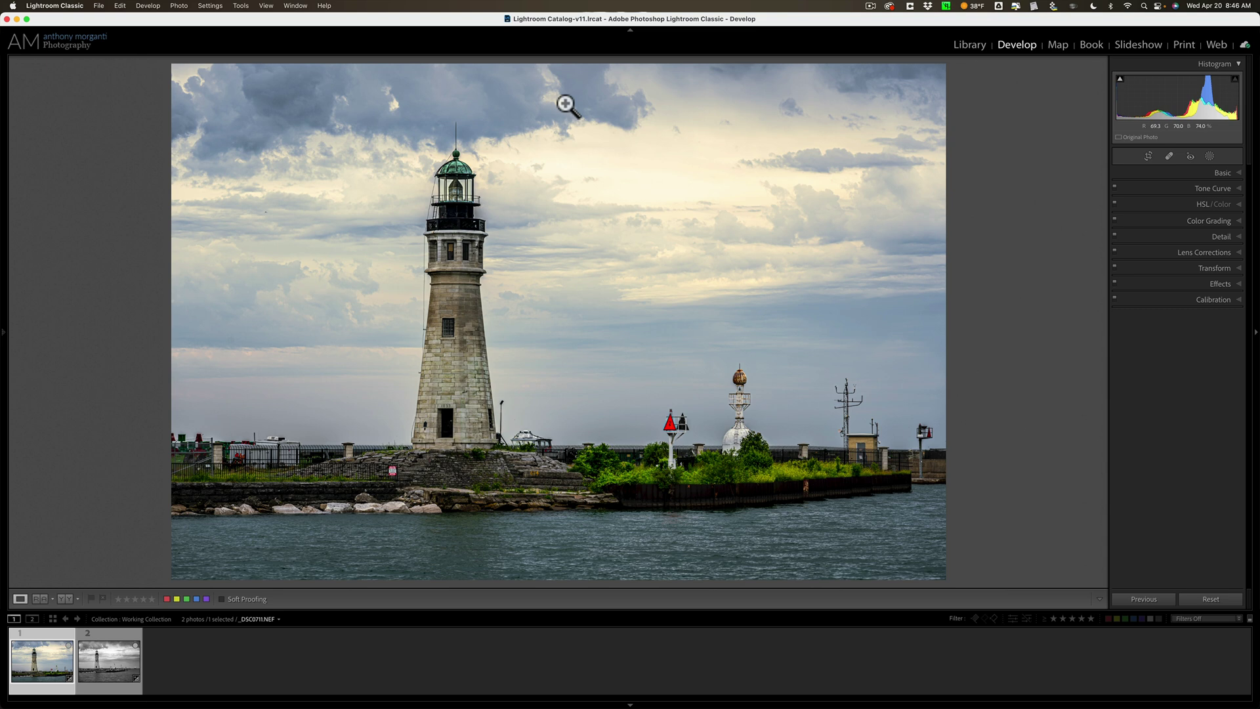
pyautogui.press('\\')
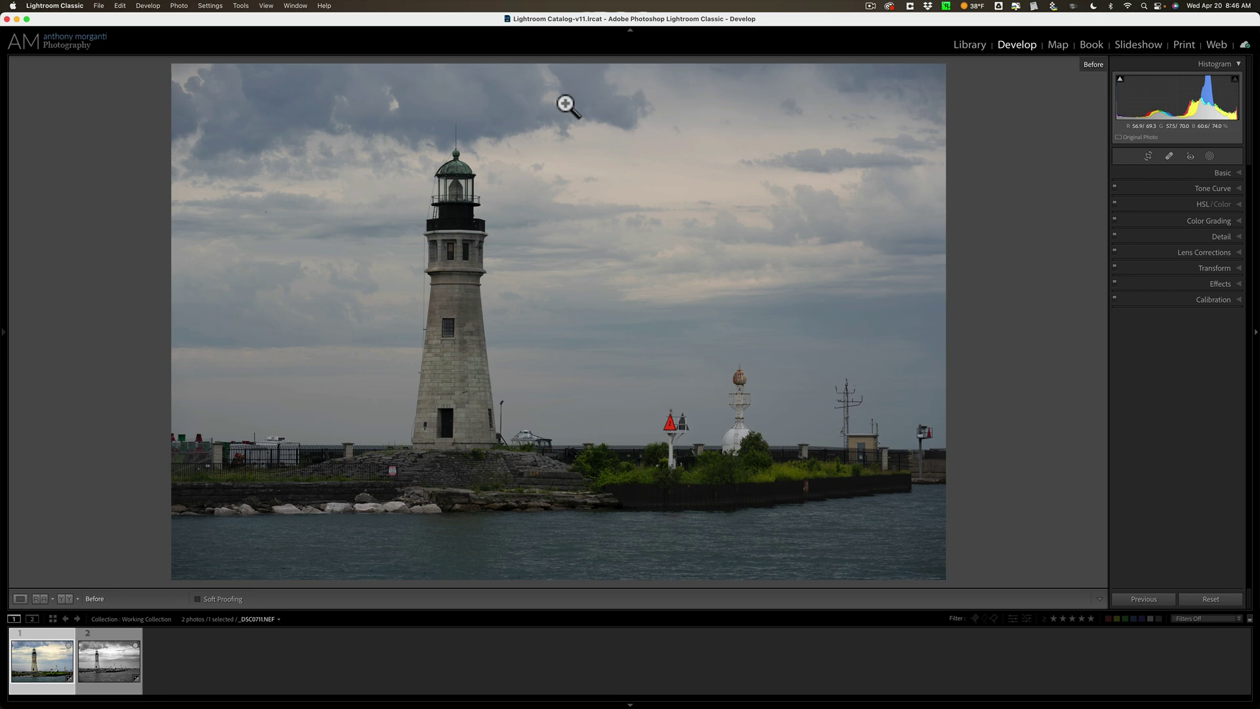
pyautogui.press('\\')
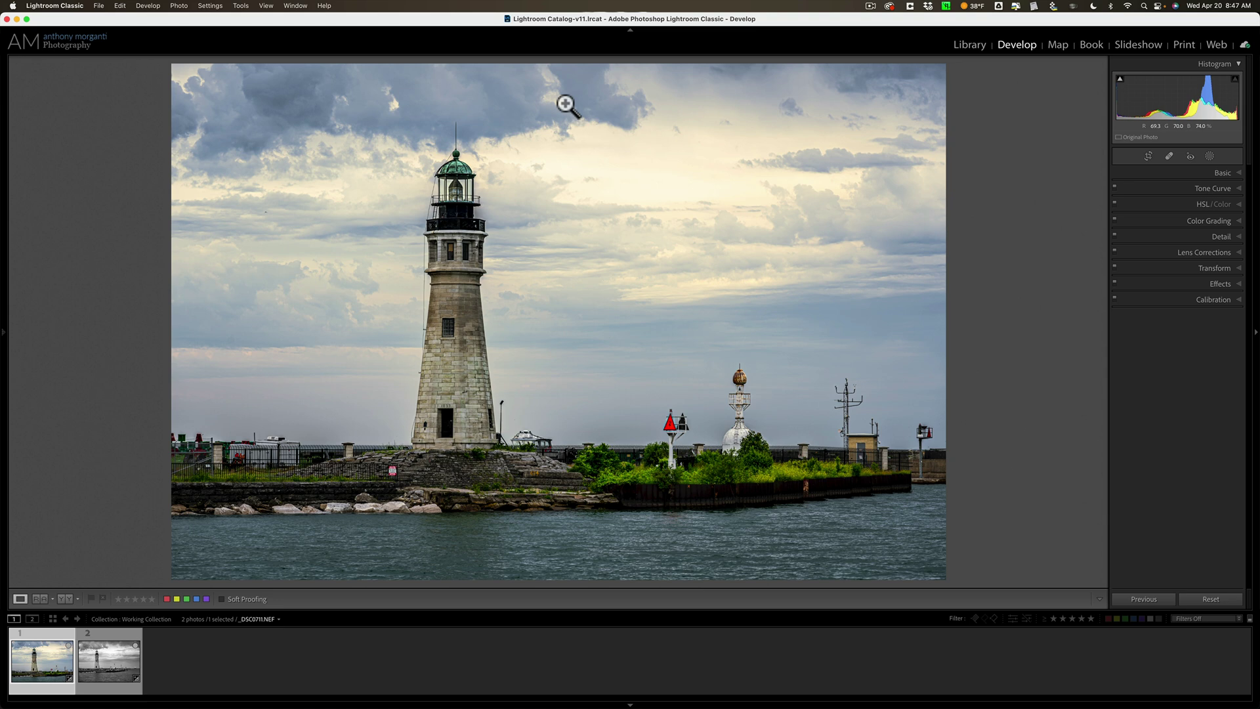
pyautogui.press('\\')
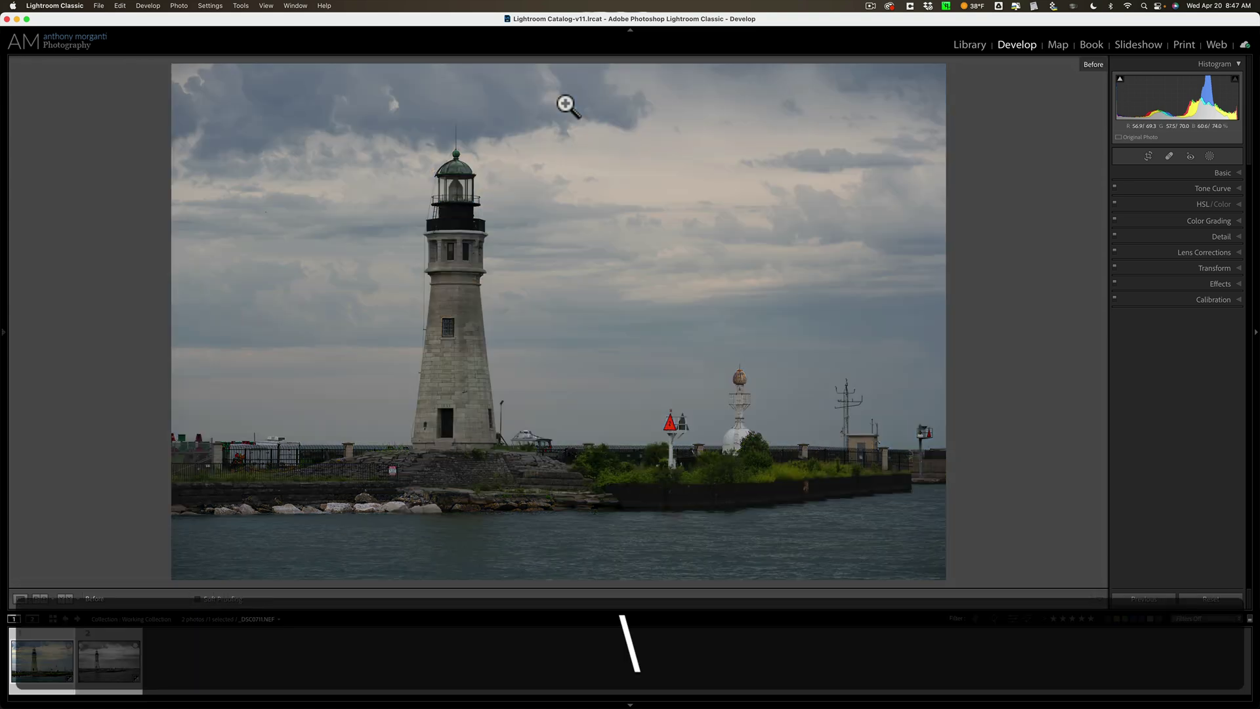
pyautogui.press('\\')
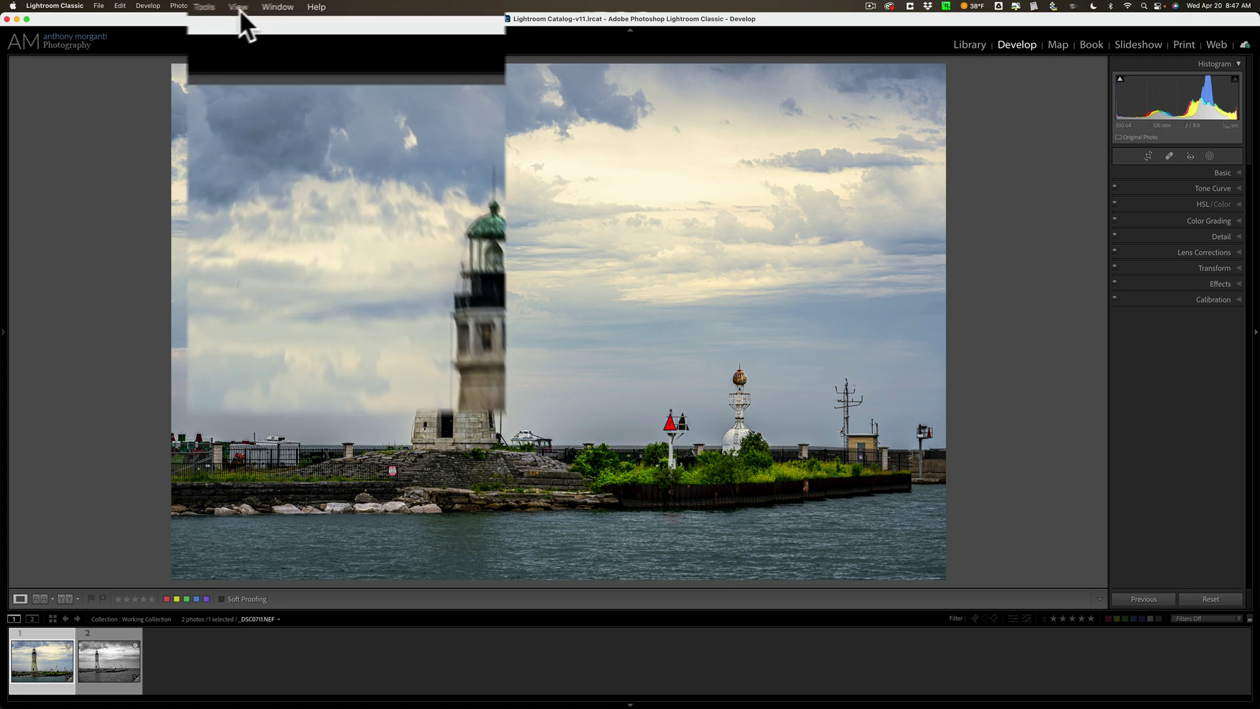
# Look through the view options for Before/After layouts, then show the unedited original
pyautogui.click(266, 5)
pyautogui.moveTo(276, 261)
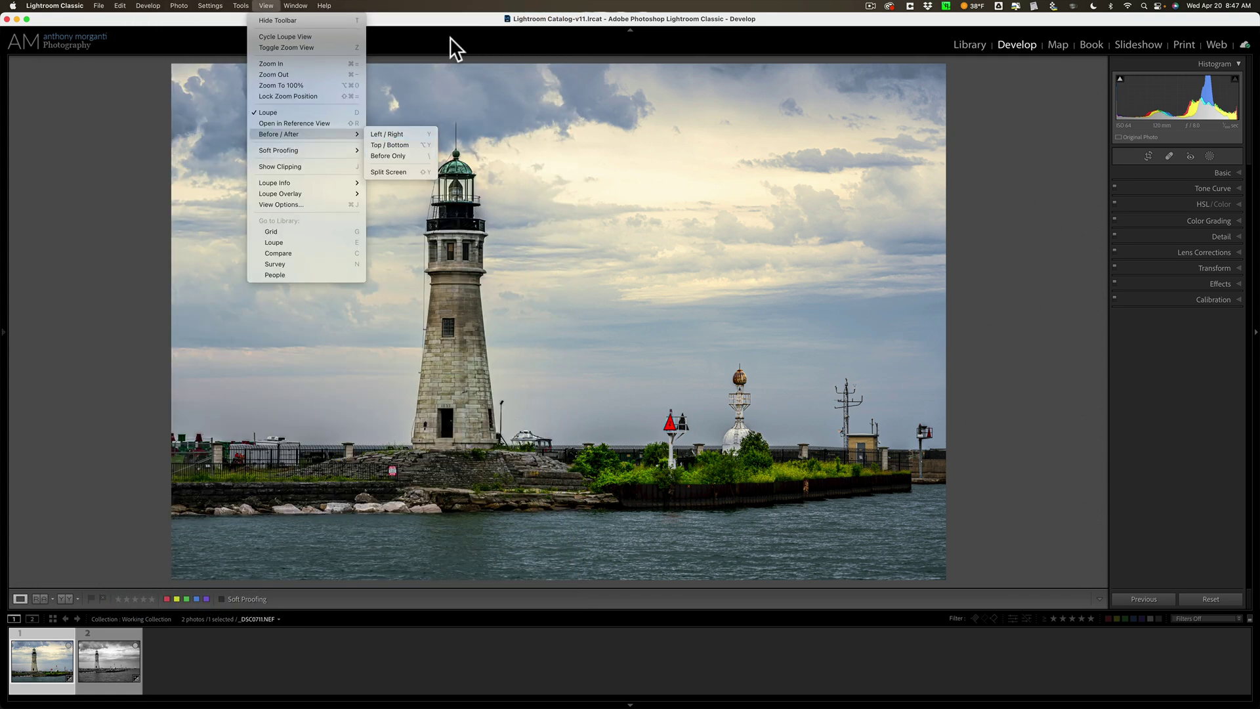
pyautogui.click(450, 38)
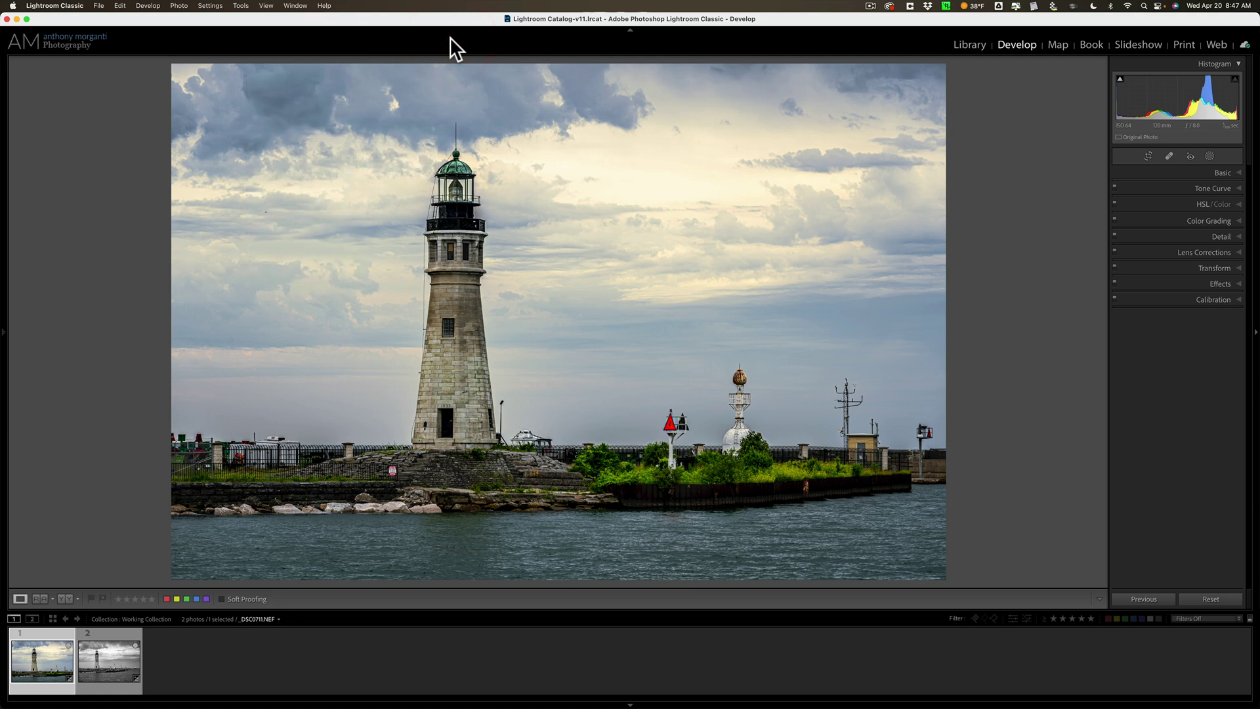
pyautogui.press('\\')
pyautogui.press('\\')
# Compare Before and After side by side, then as a split left/right image
pyautogui.press('y')
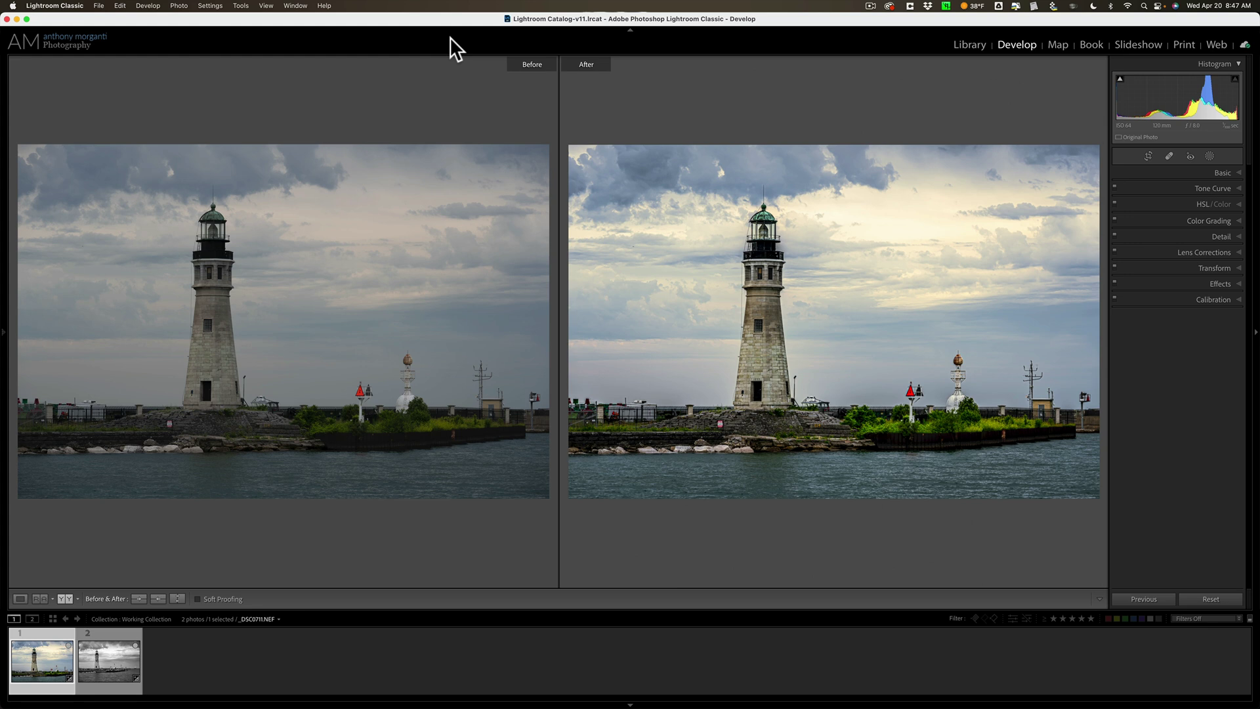
pyautogui.hotkey('shift', 'y')
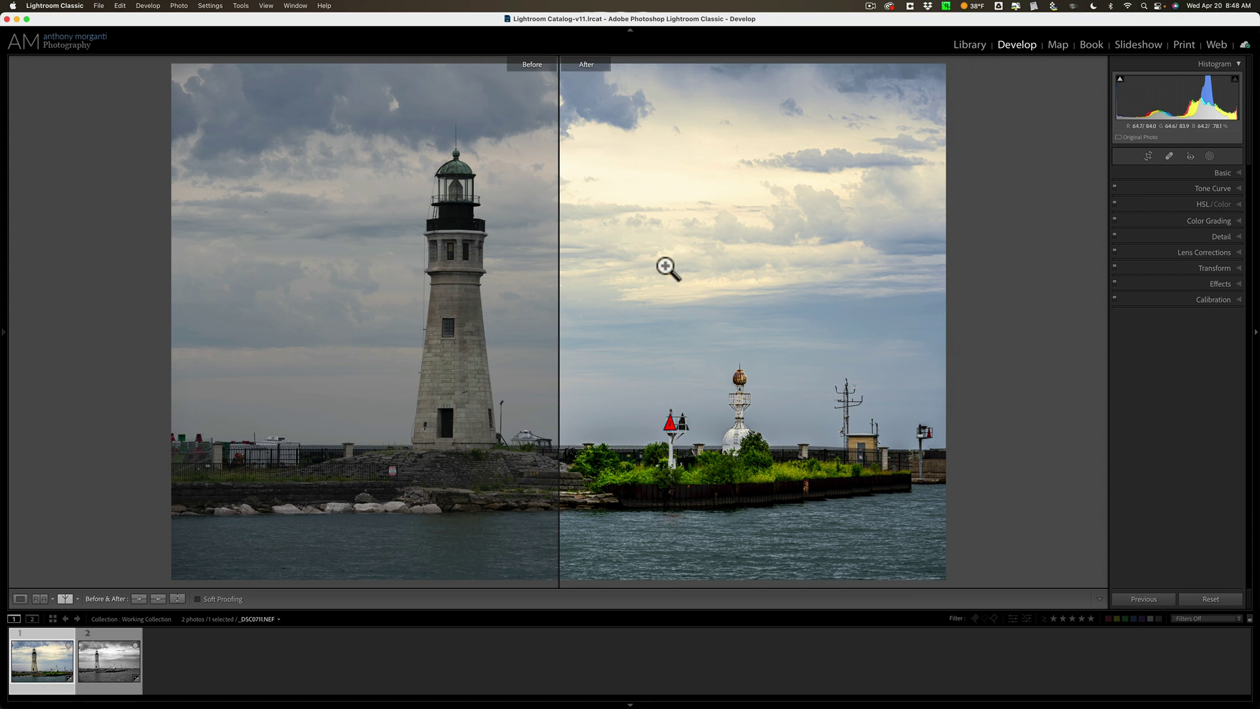
pyautogui.hotkey('shift', 'y')
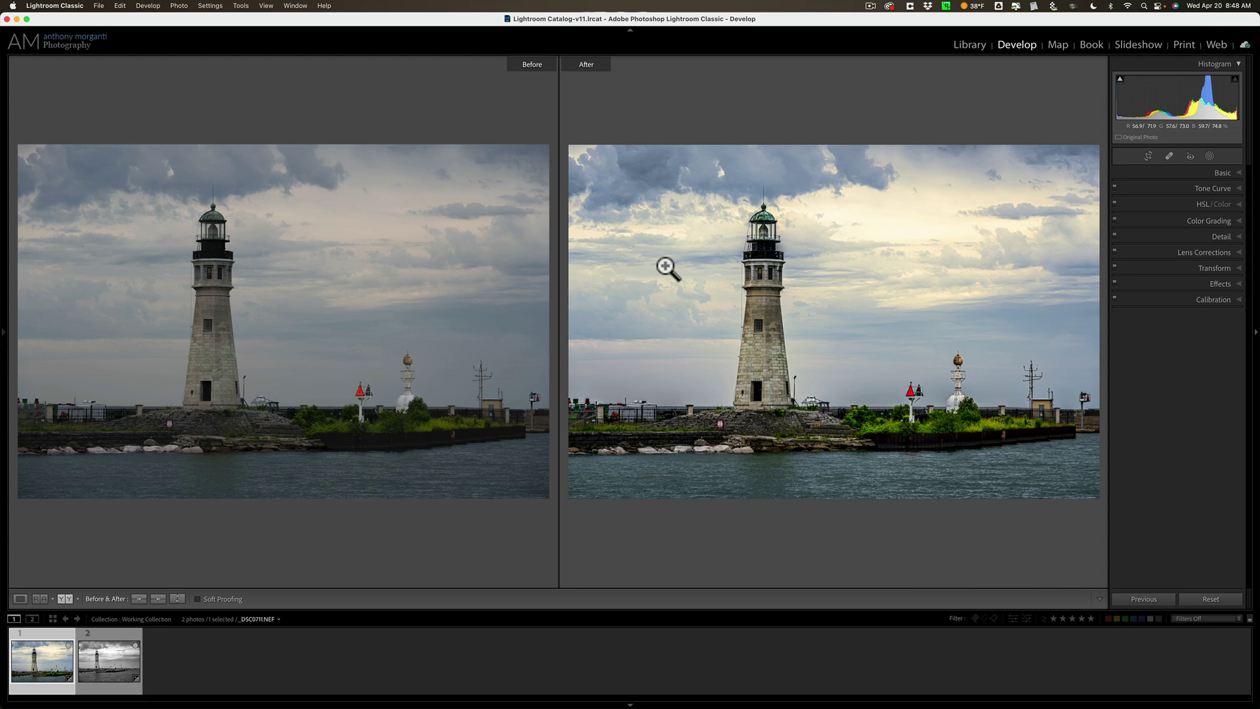
pyautogui.press('y')
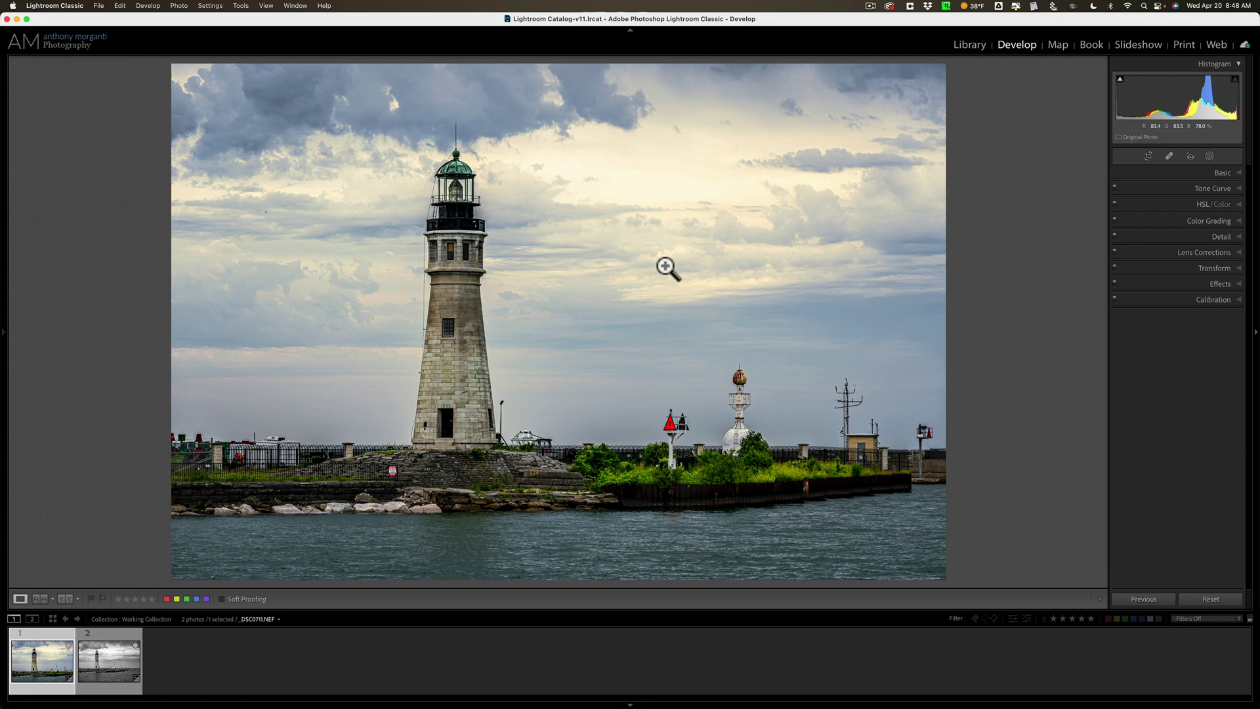
# Compare Before and After stacked top and bottom, then as a split top/bottom image
pyautogui.press('alt')
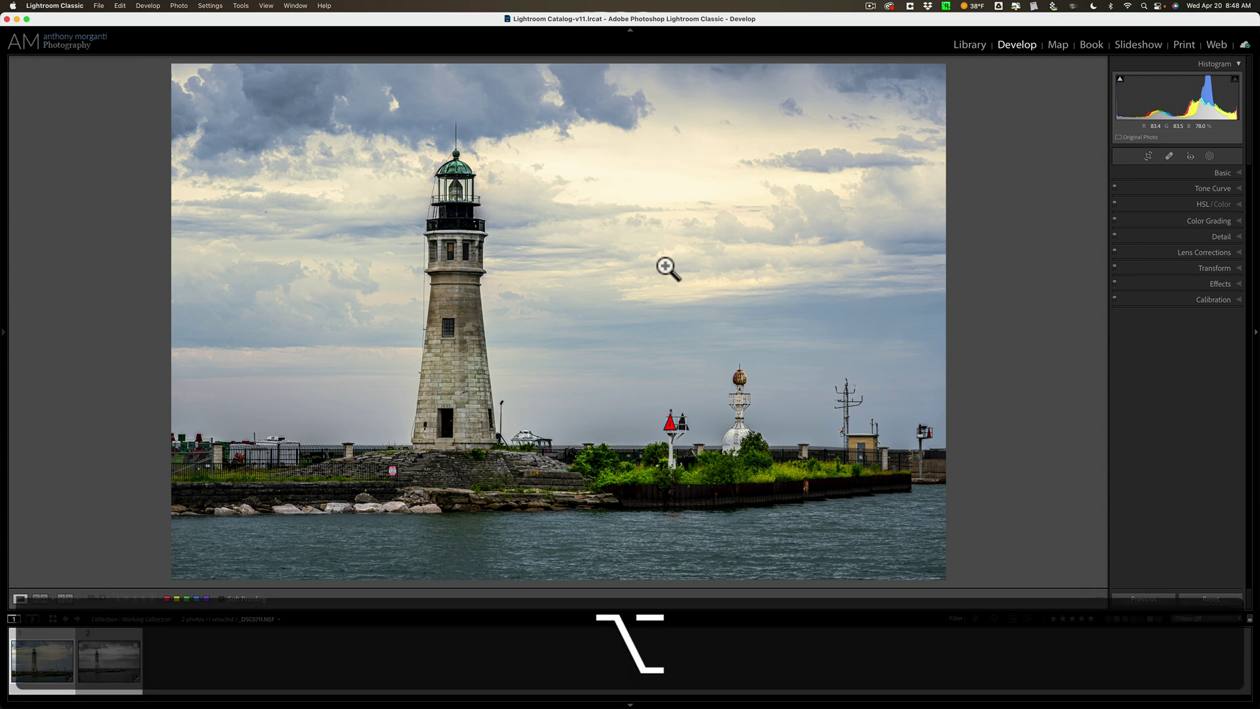
pyautogui.hotkey('alt', 'y')
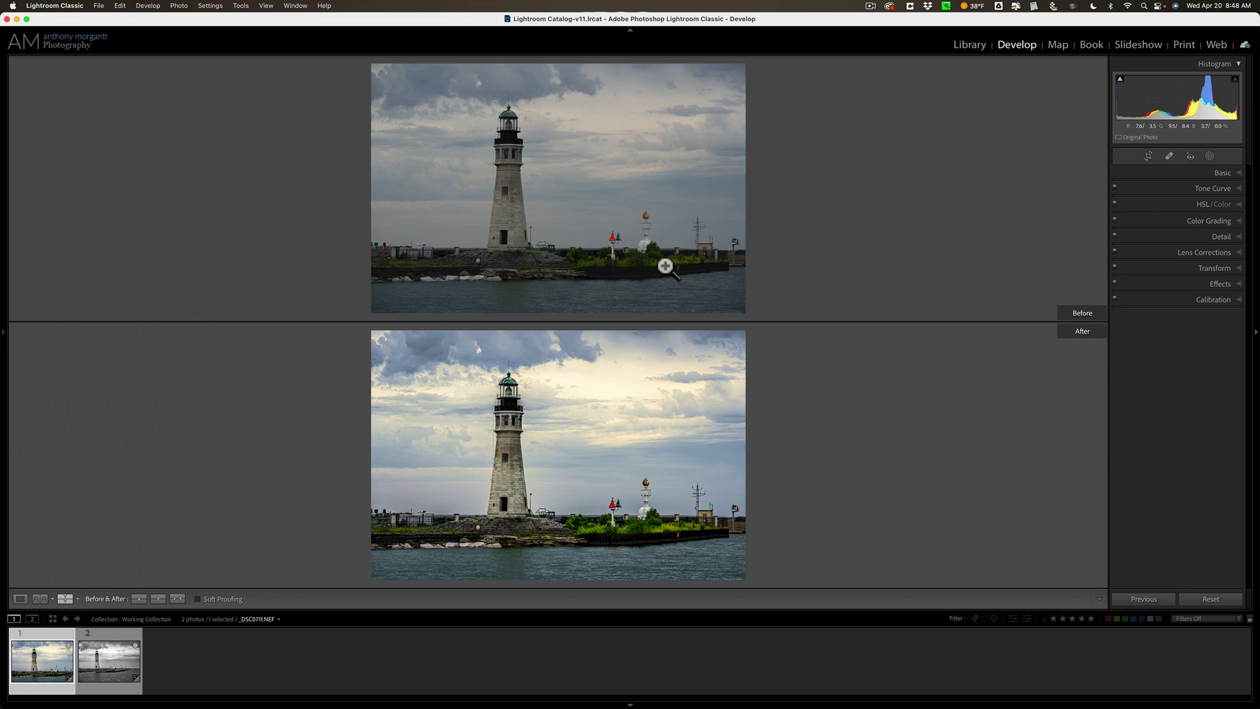
pyautogui.press('shift')
pyautogui.hotkey('shift', 'y')
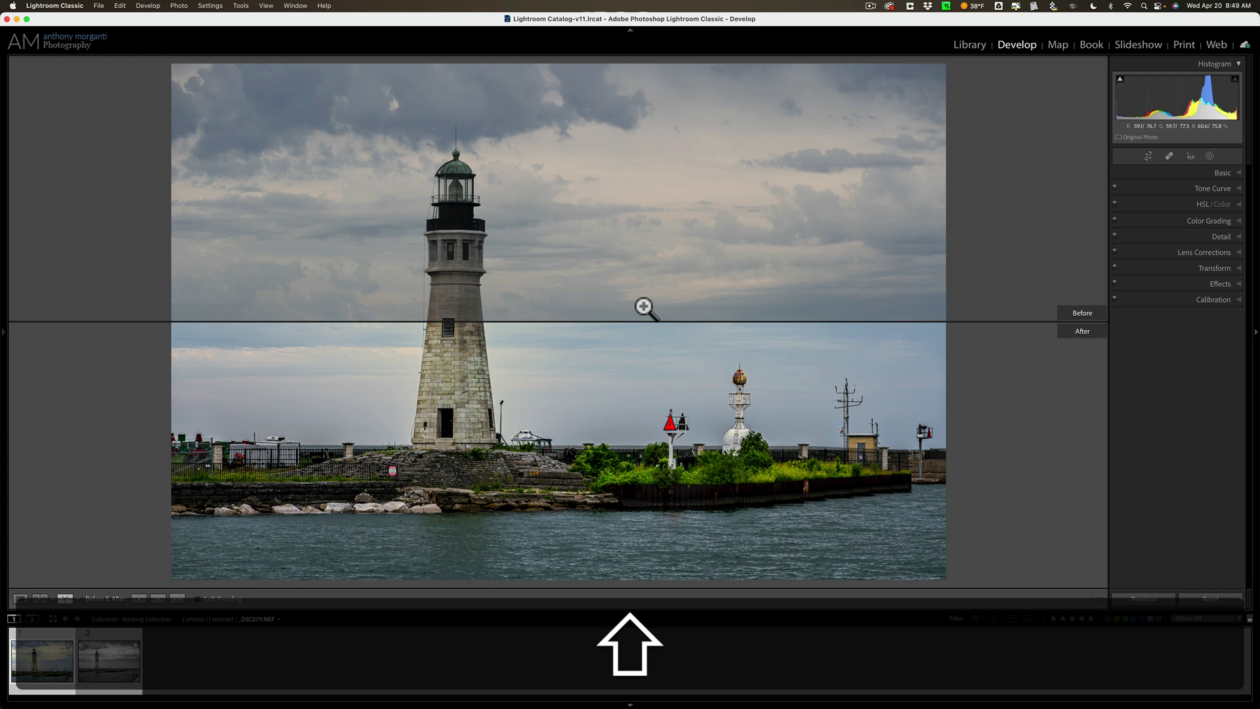
pyautogui.hotkey('shift', 'y')
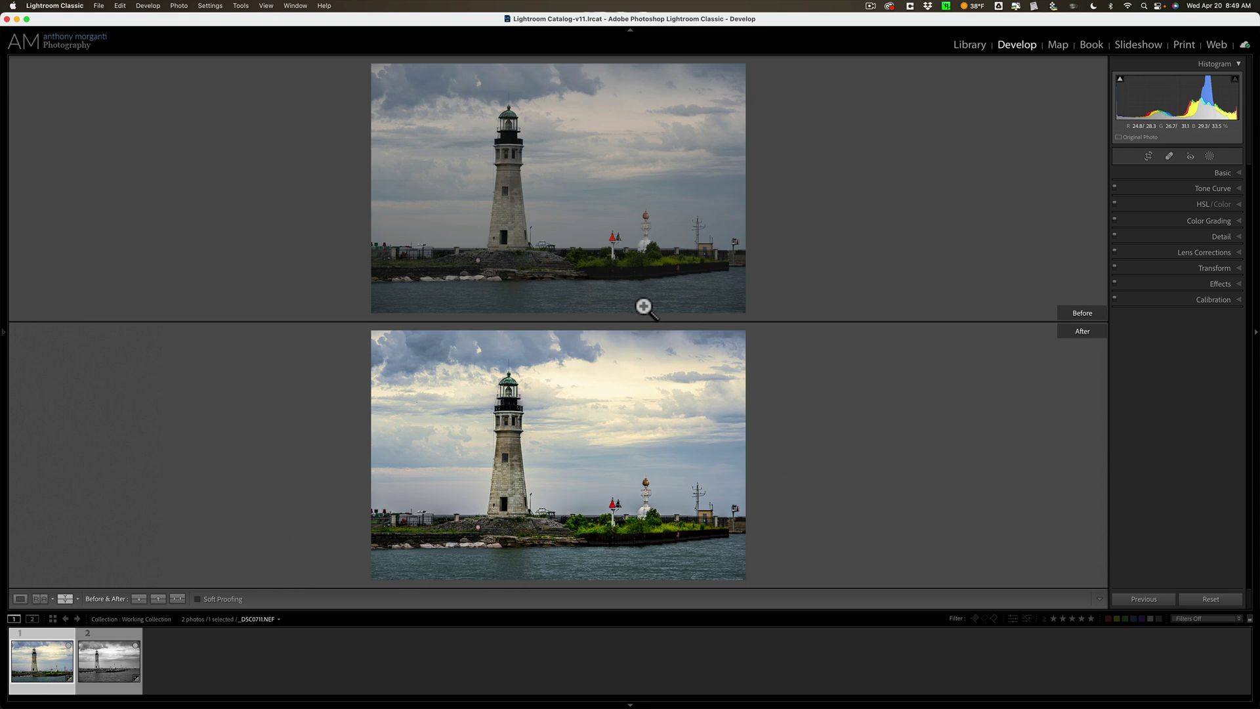
# Toggle the side-by-side Before/After view on and off twice, ending on the edited photo
pyautogui.press('y')
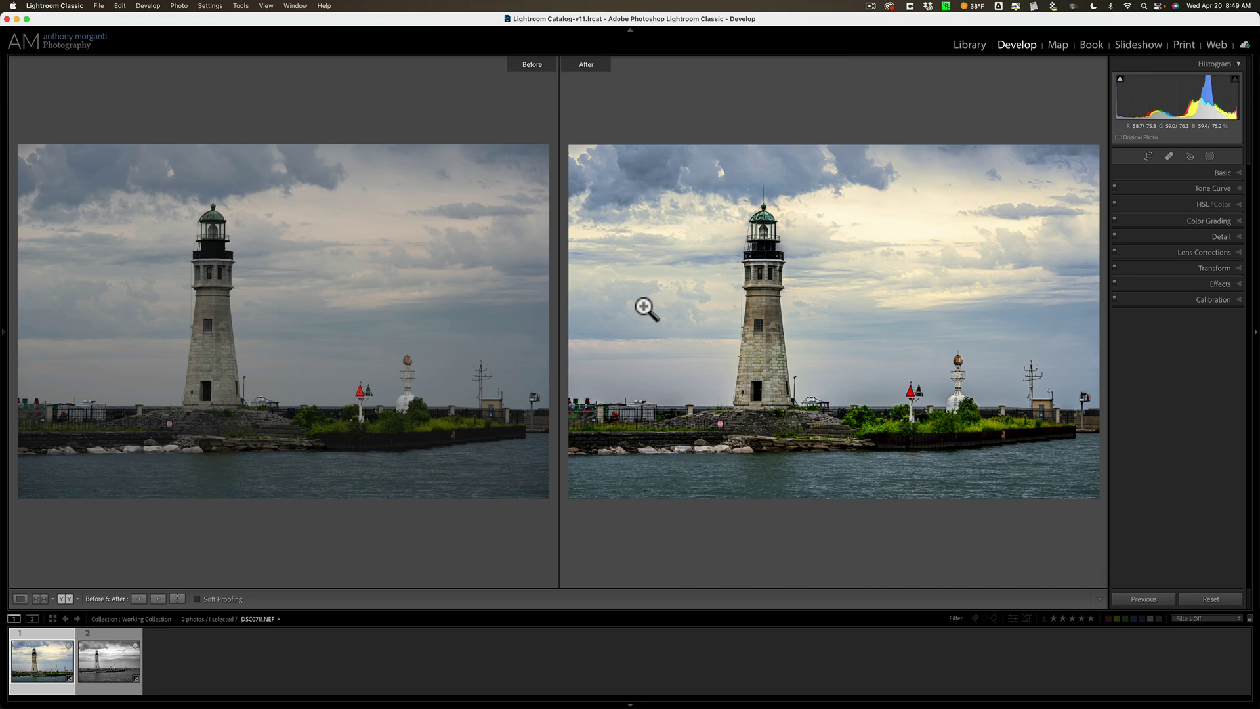
pyautogui.press('y')
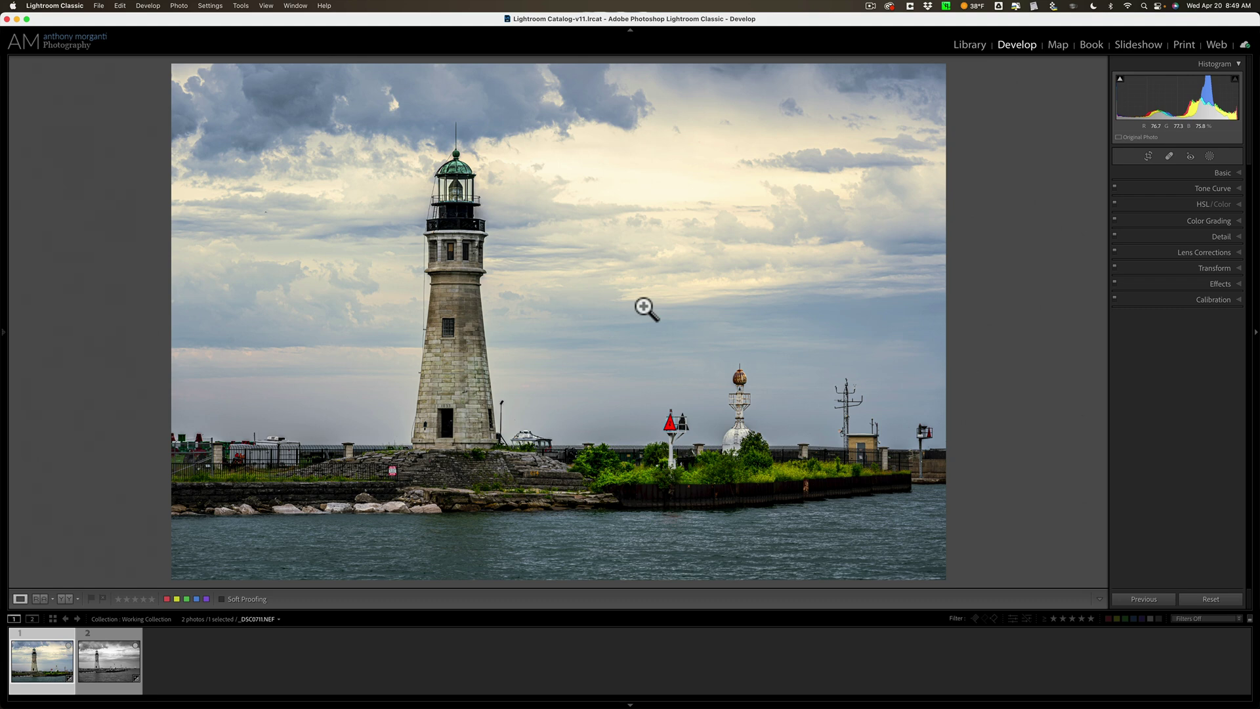
pyautogui.press('y')
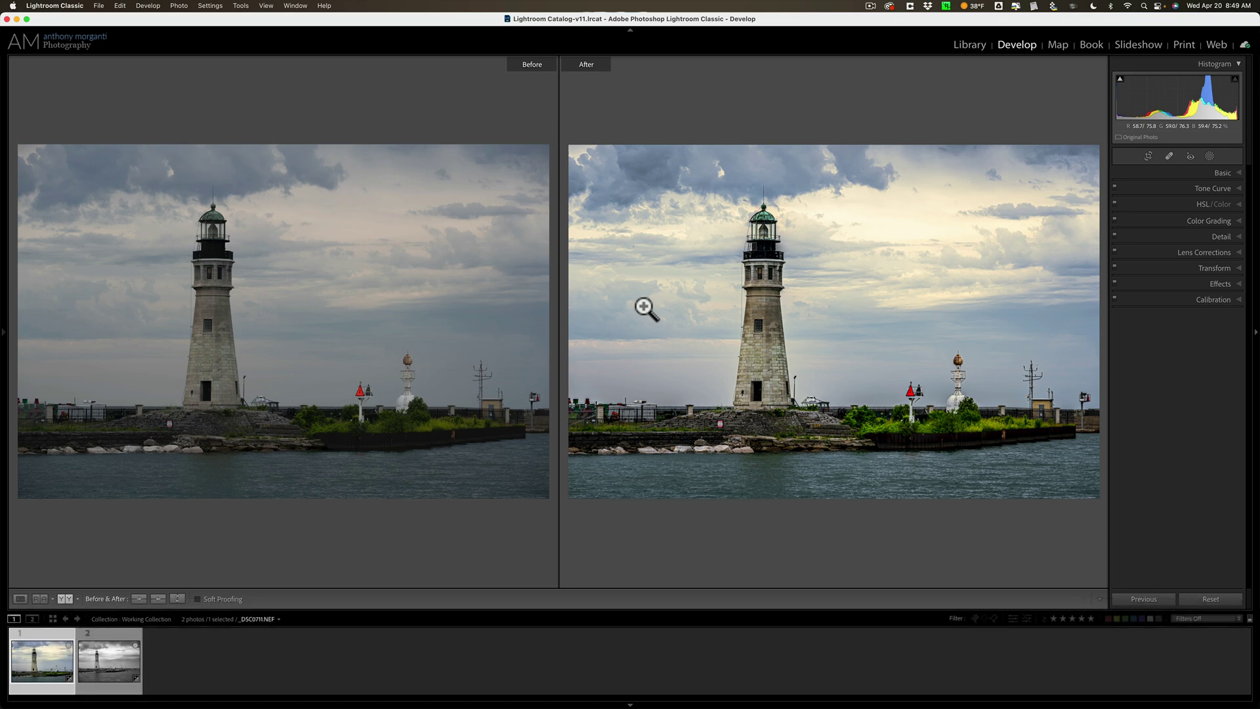
pyautogui.press('y')
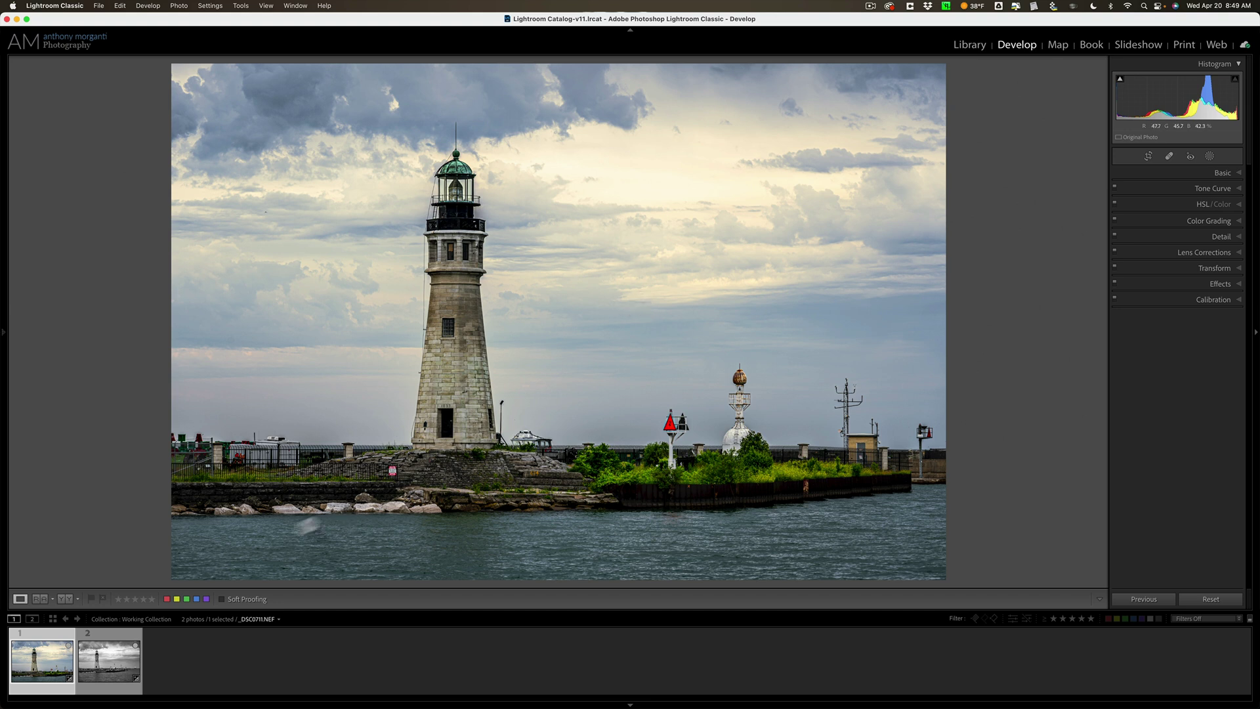
# Open the black-and-white lighthouse photo, compare it with its original, and reveal the left panels
pyautogui.click(118, 660)
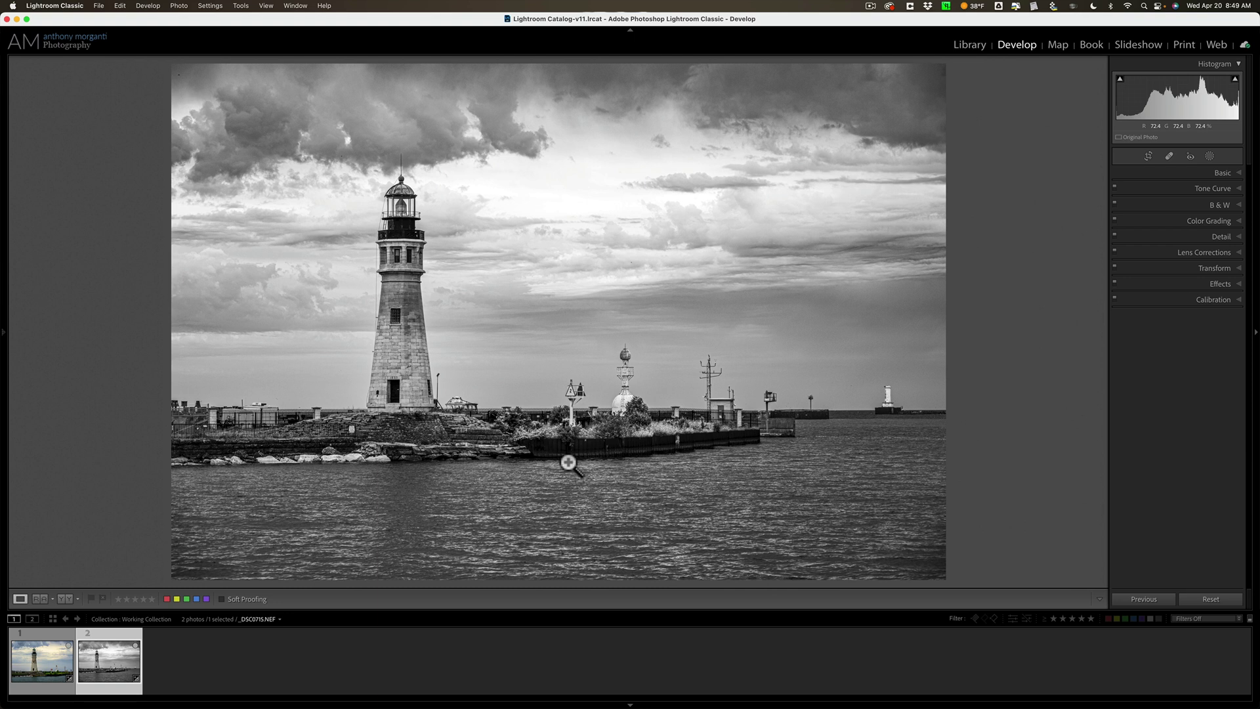
pyautogui.press('\\')
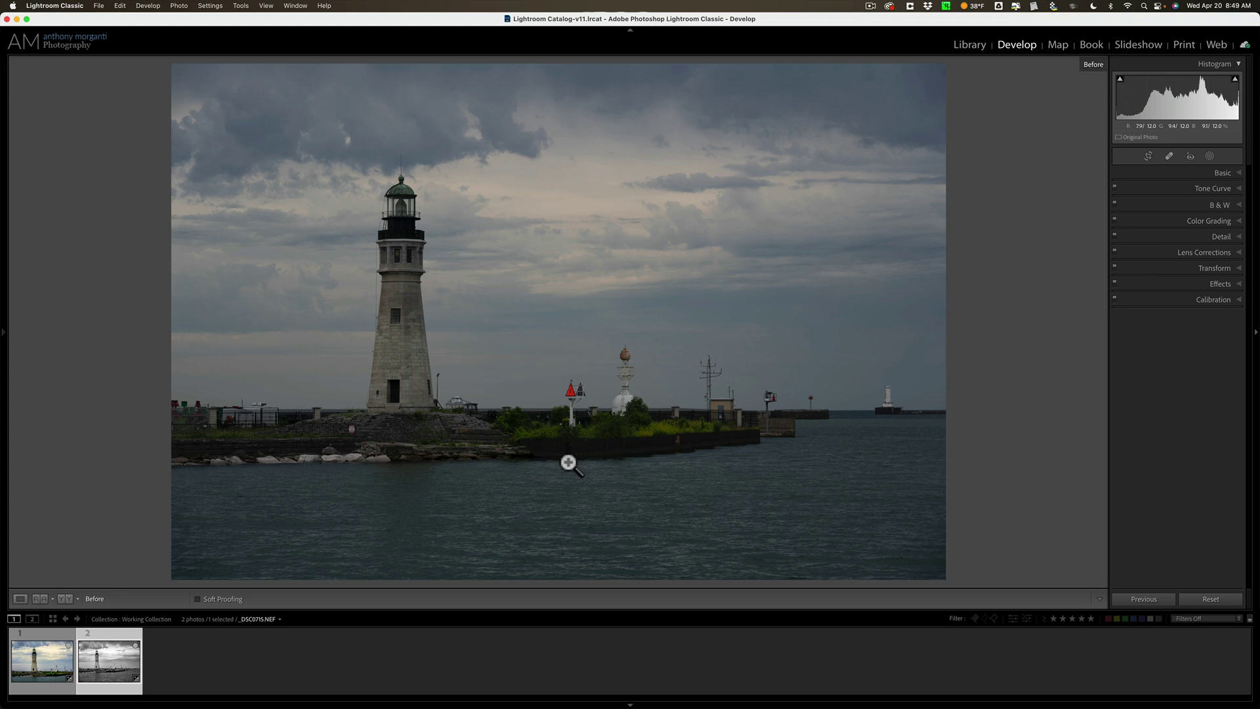
pyautogui.press('\\')
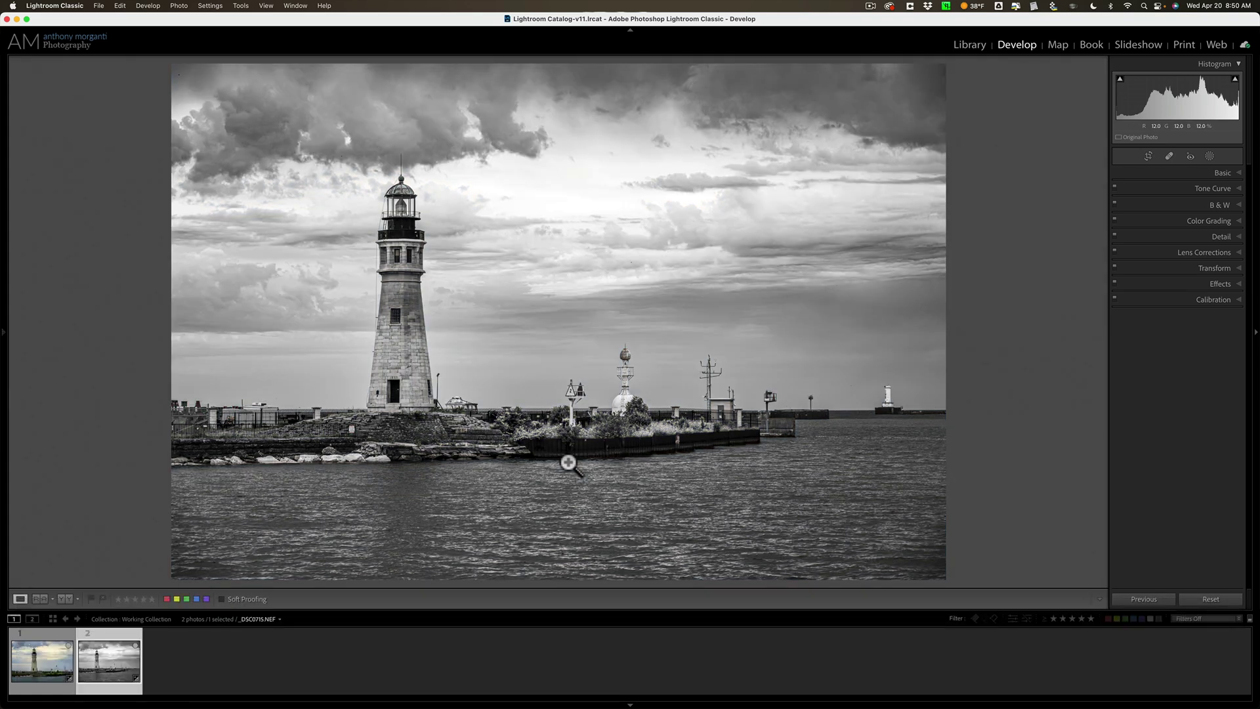
pyautogui.press('alt')
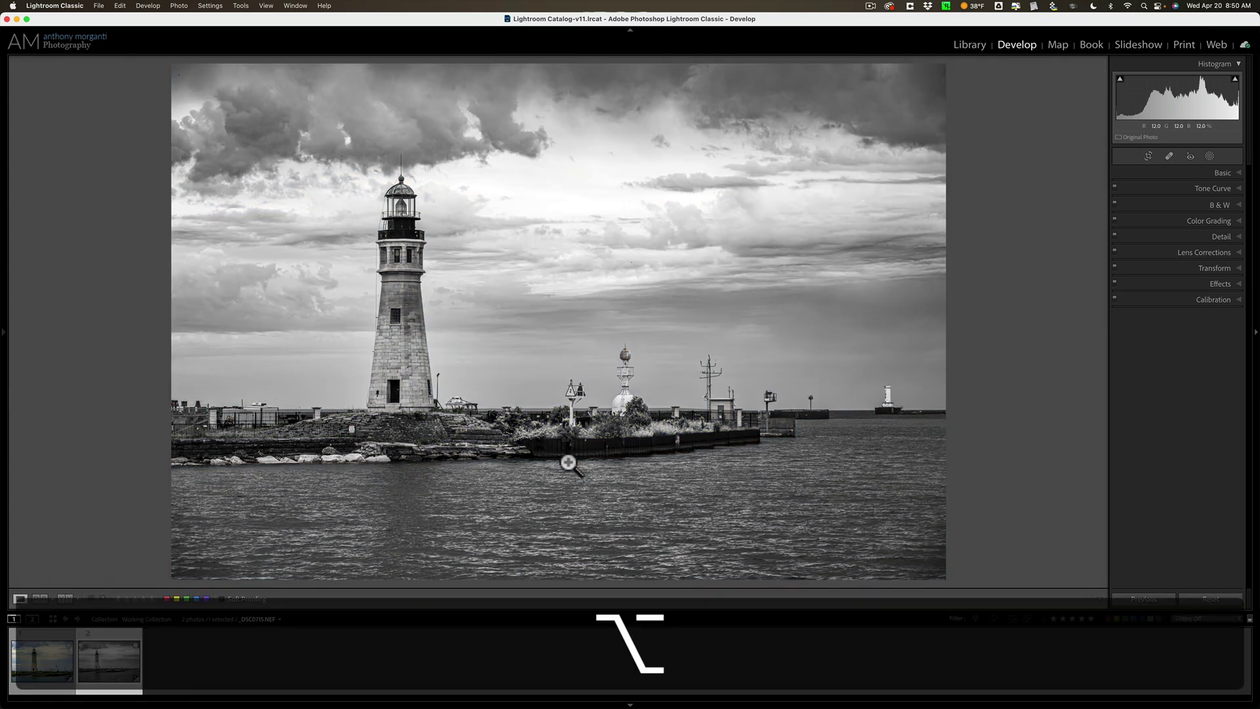
pyautogui.hotkey('alt', 'F7')
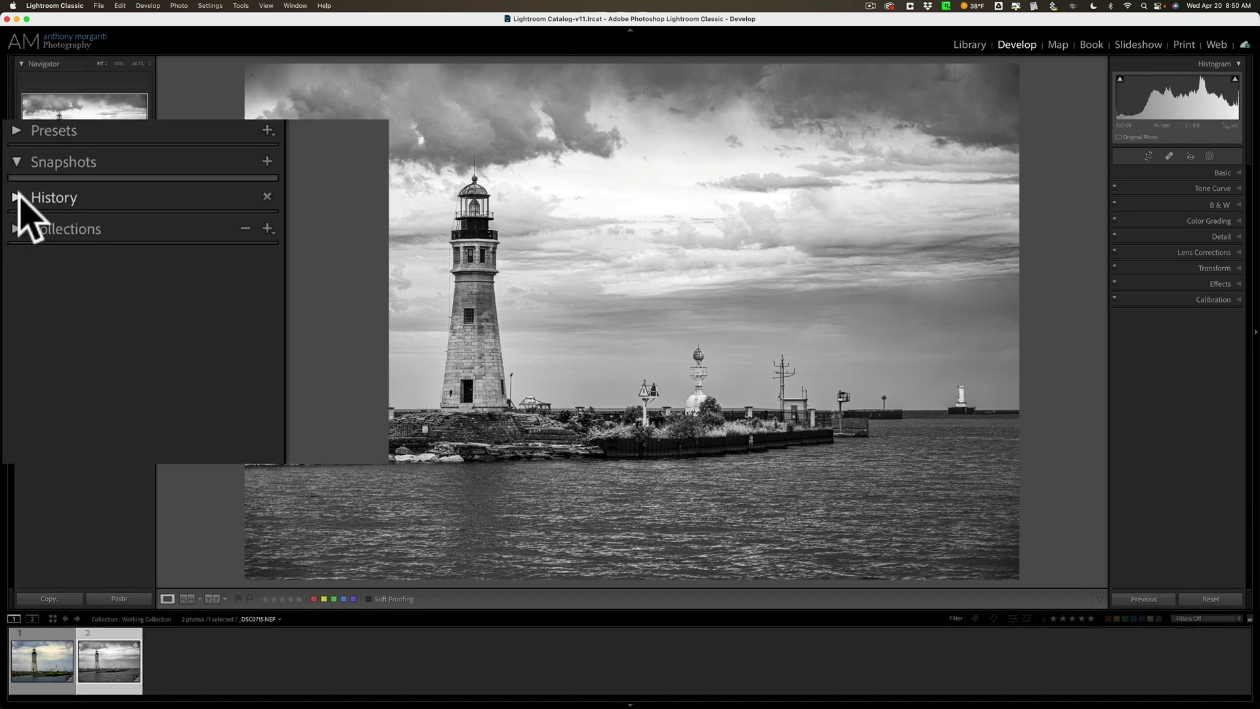
# Copy the Convert to Black & White history step settings to Before, then toggle to compare
pyautogui.click(18, 196)
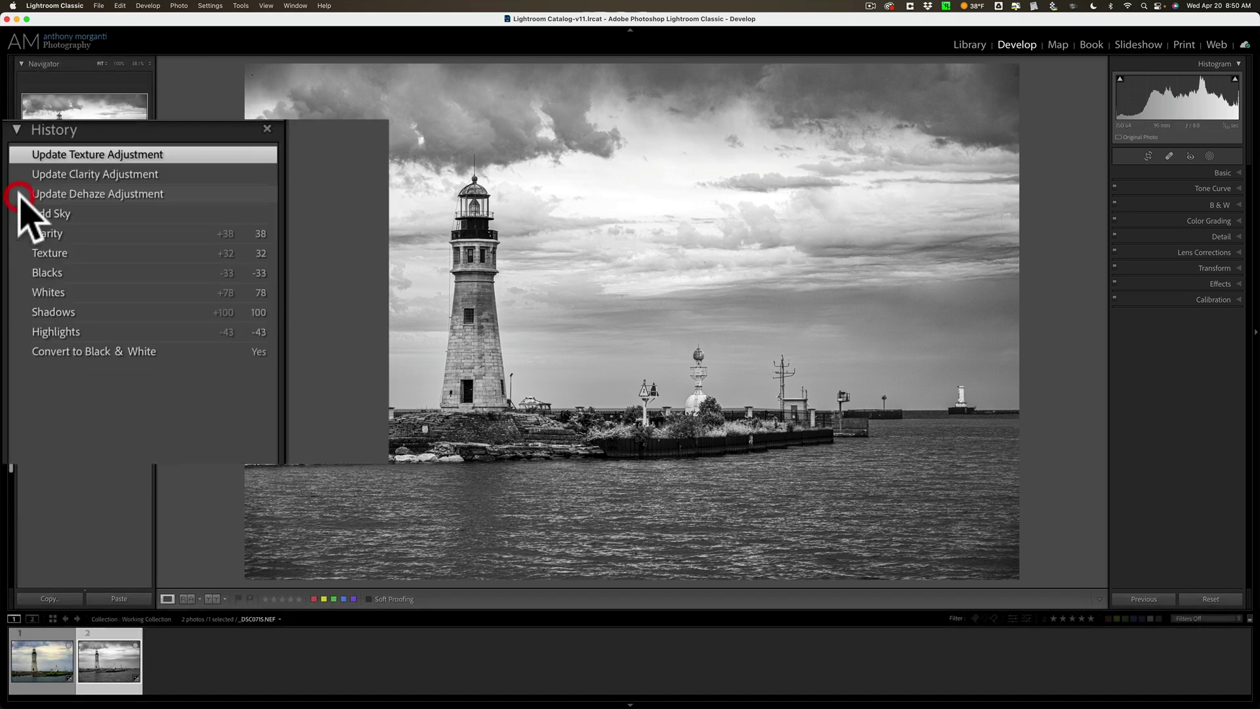
pyautogui.rightClick(108, 354)
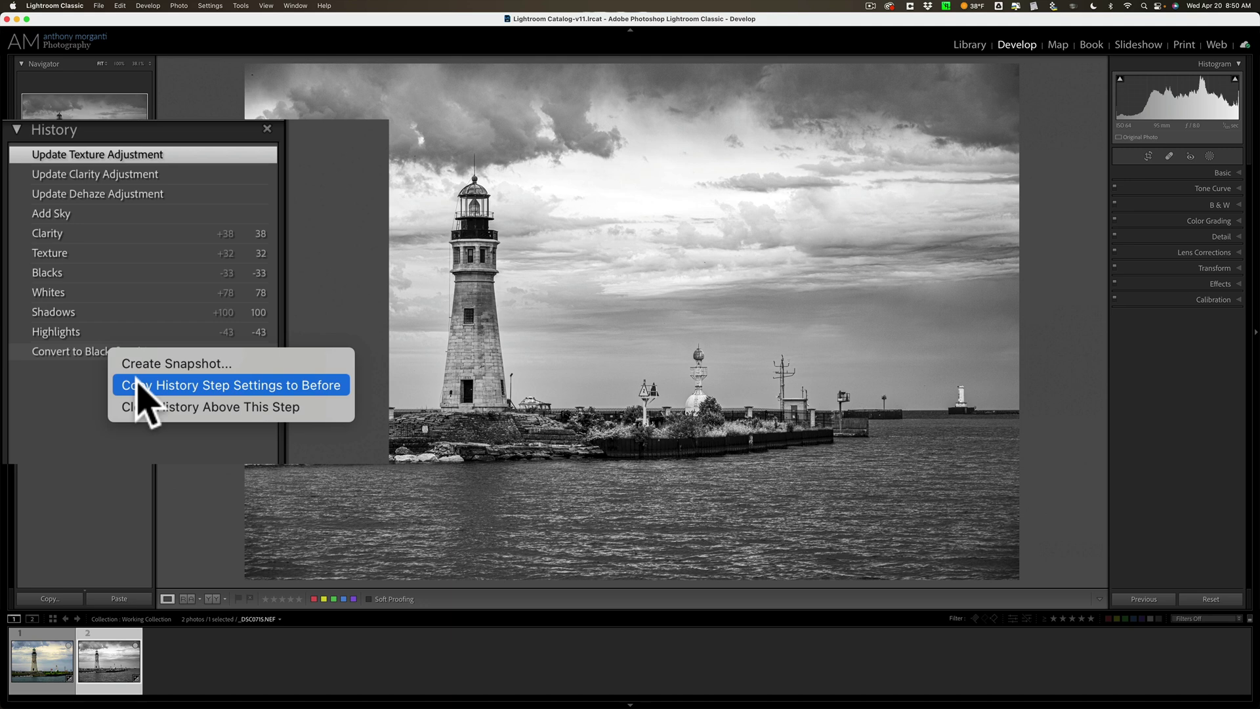
pyautogui.click(138, 385)
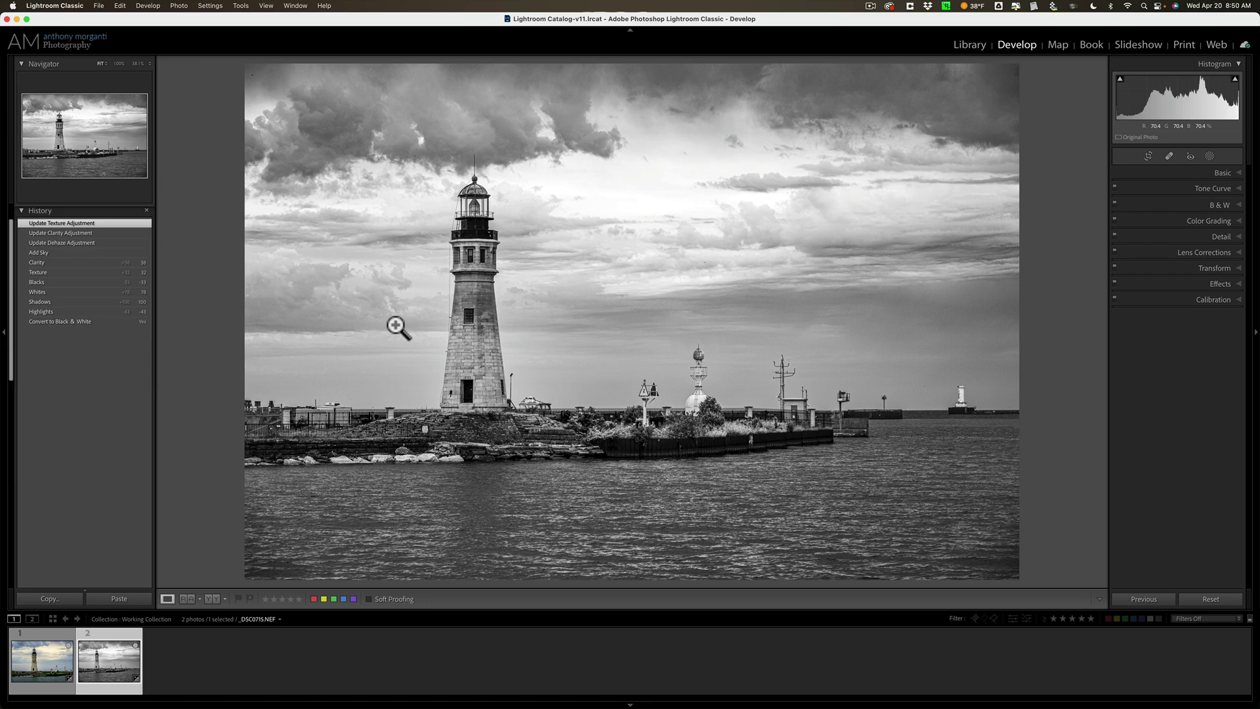
pyautogui.press('\\')
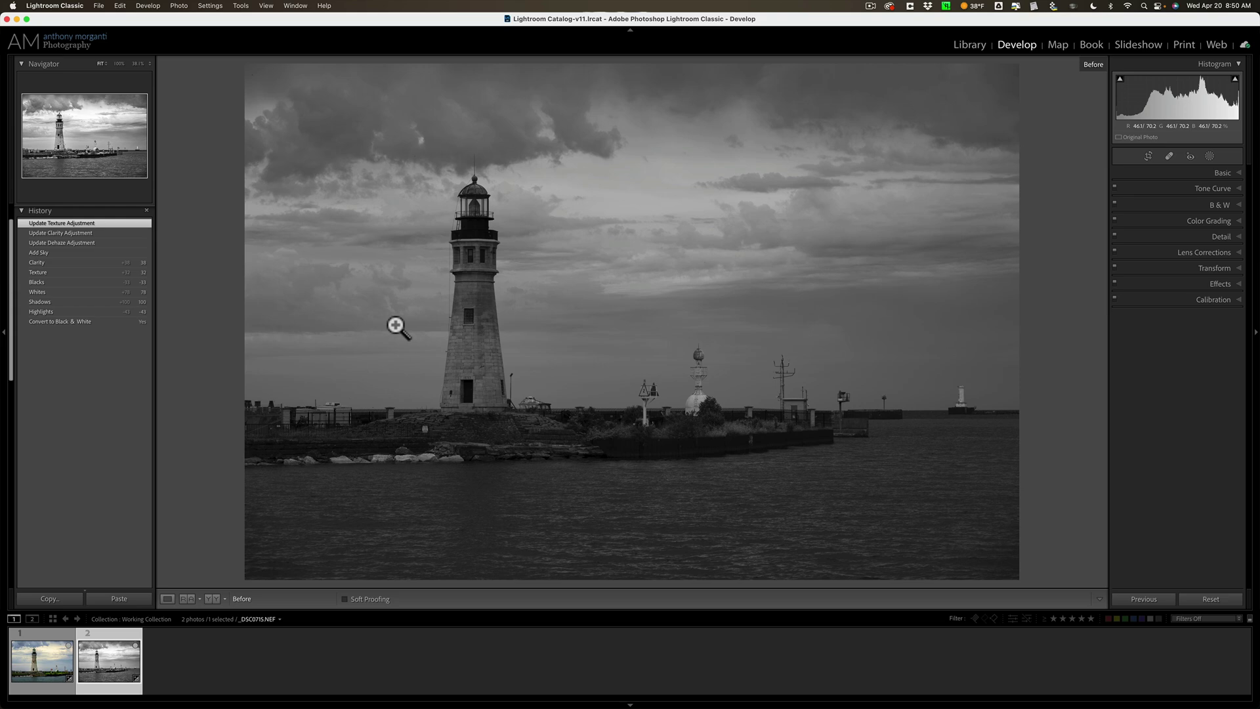
pyautogui.press('\\')
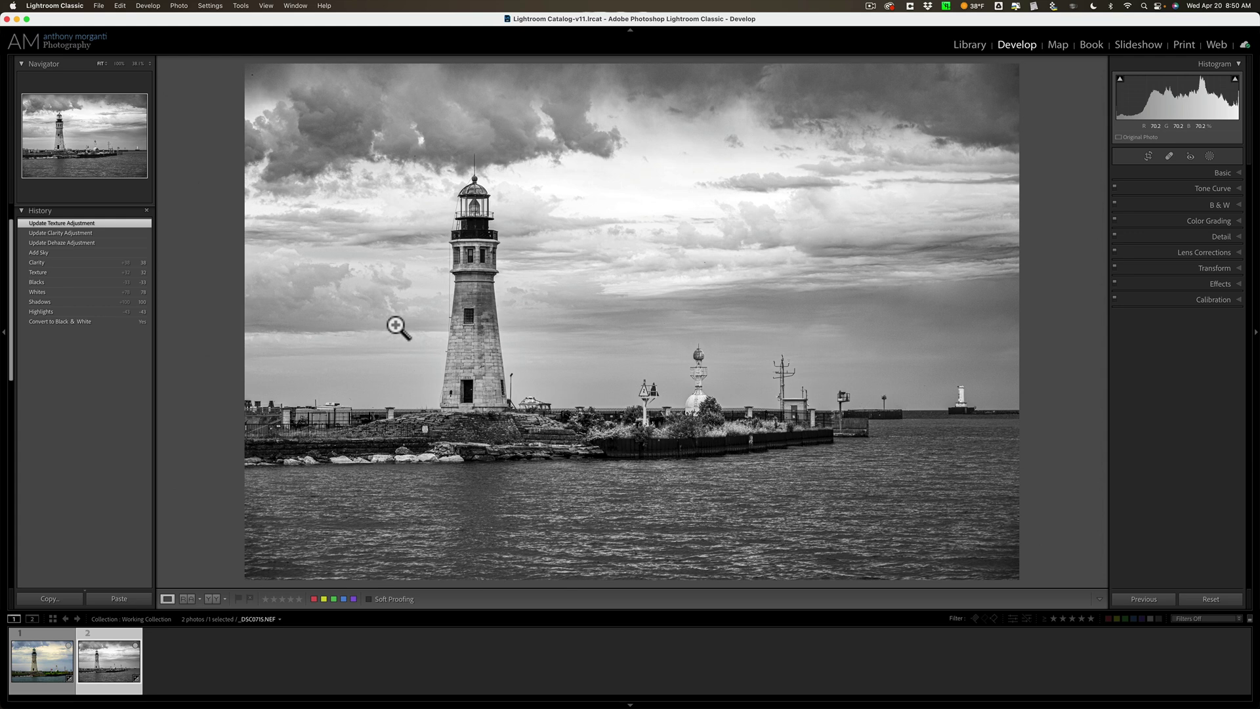
pyautogui.press('\\')
pyautogui.press('\\')
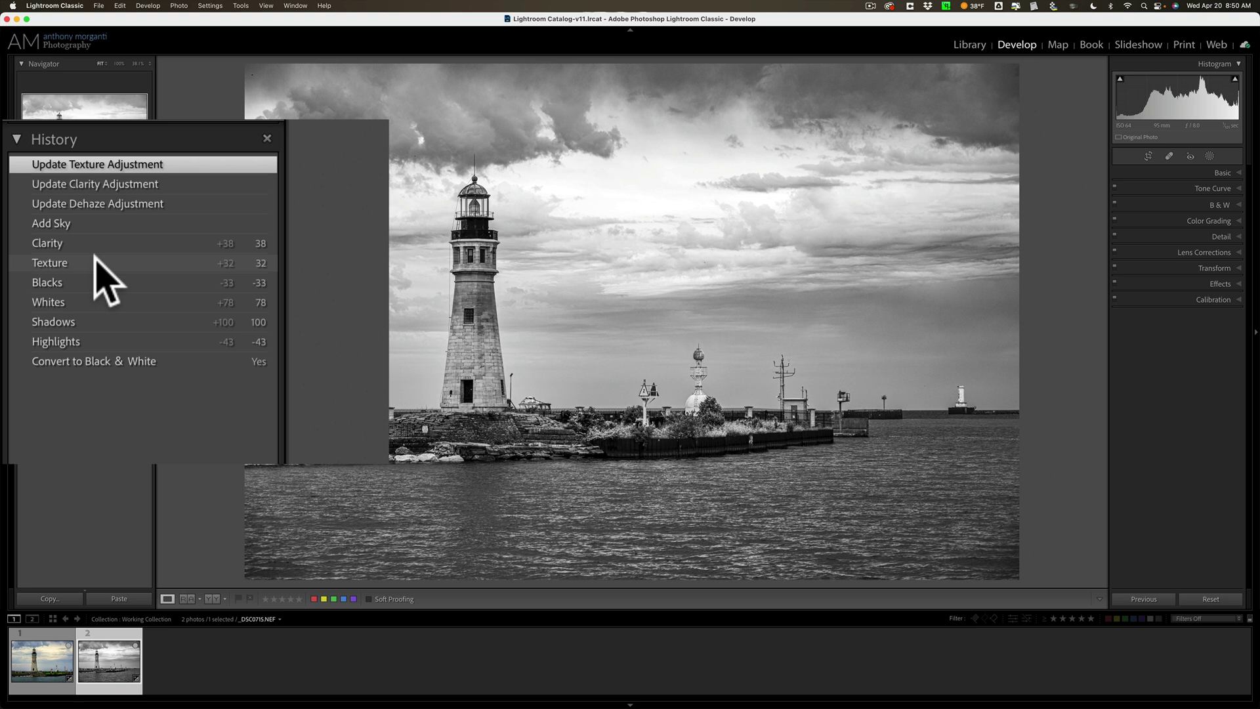
# Make the Texture history step the Before state and compare it with the finished edit
pyautogui.rightClick(95, 257)
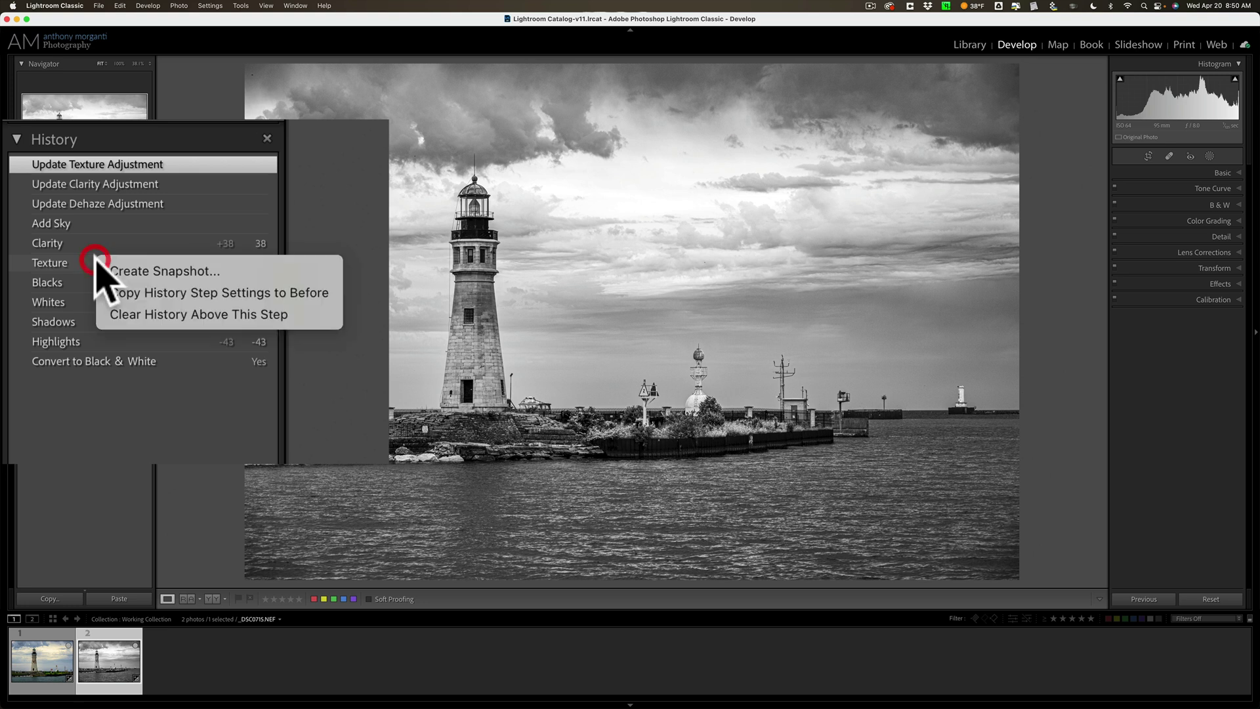
pyautogui.click(160, 294)
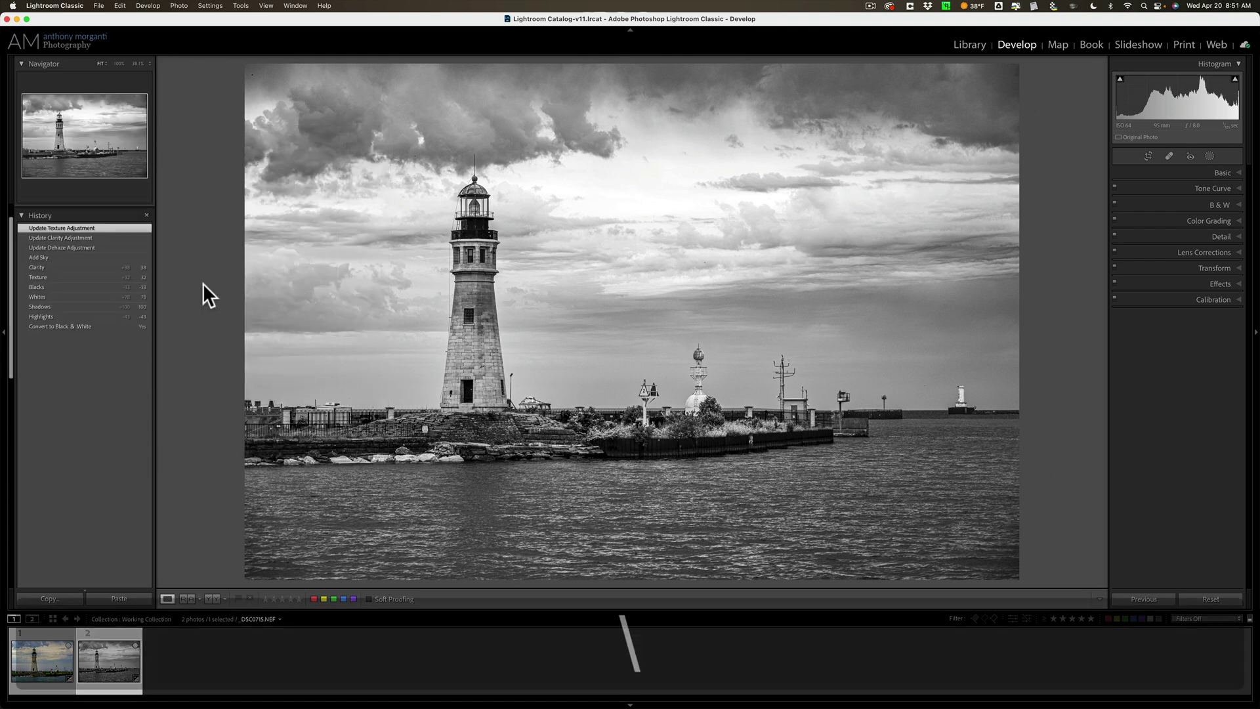
pyautogui.press('\\')
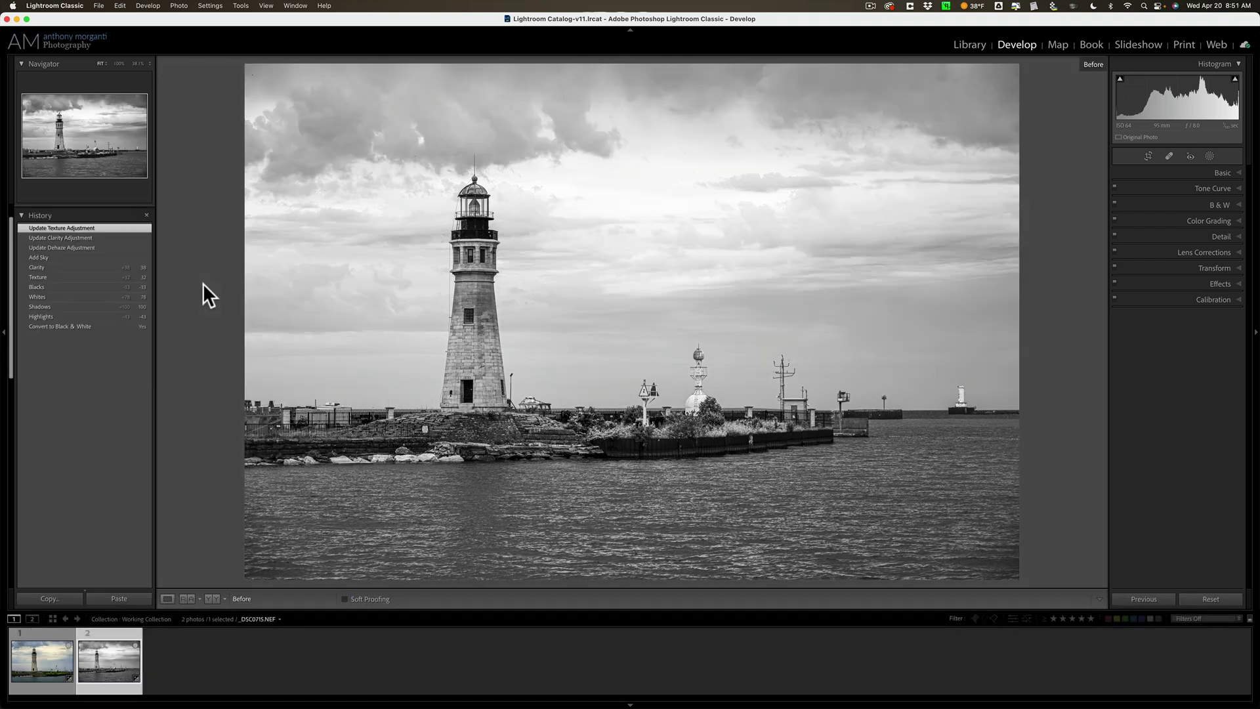
pyautogui.press('\\')
pyautogui.press('\\')
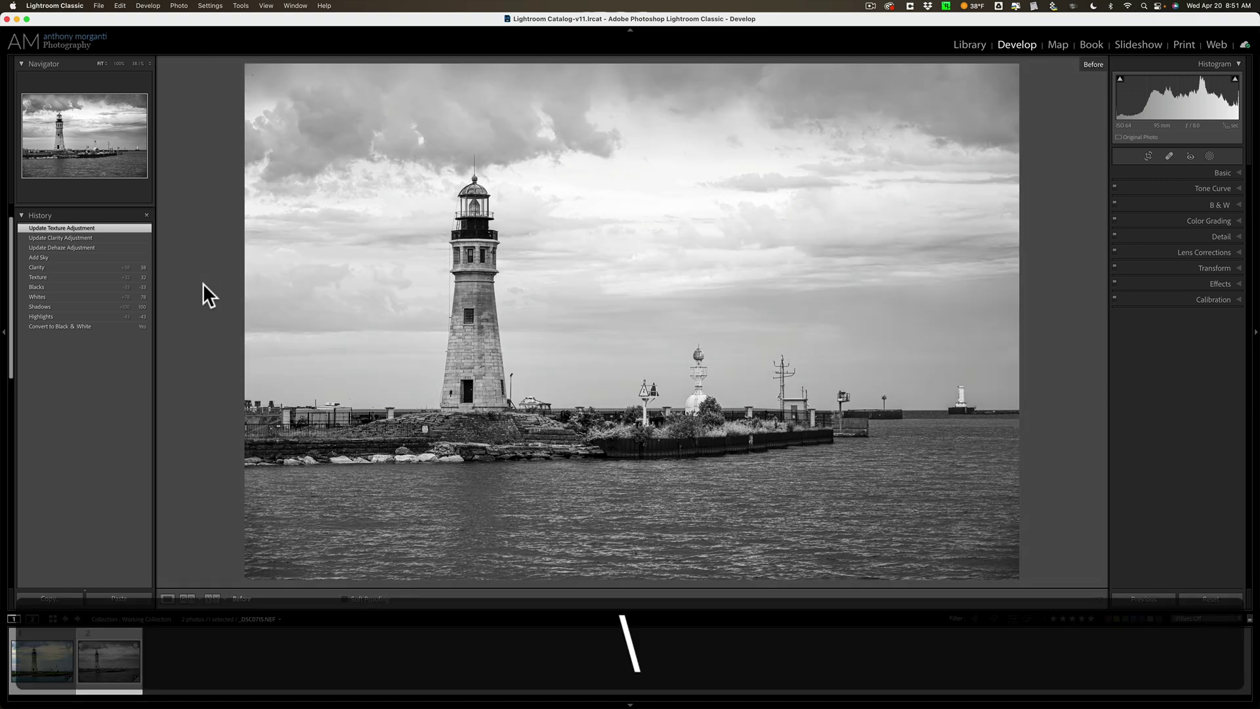
pyautogui.press('\\')
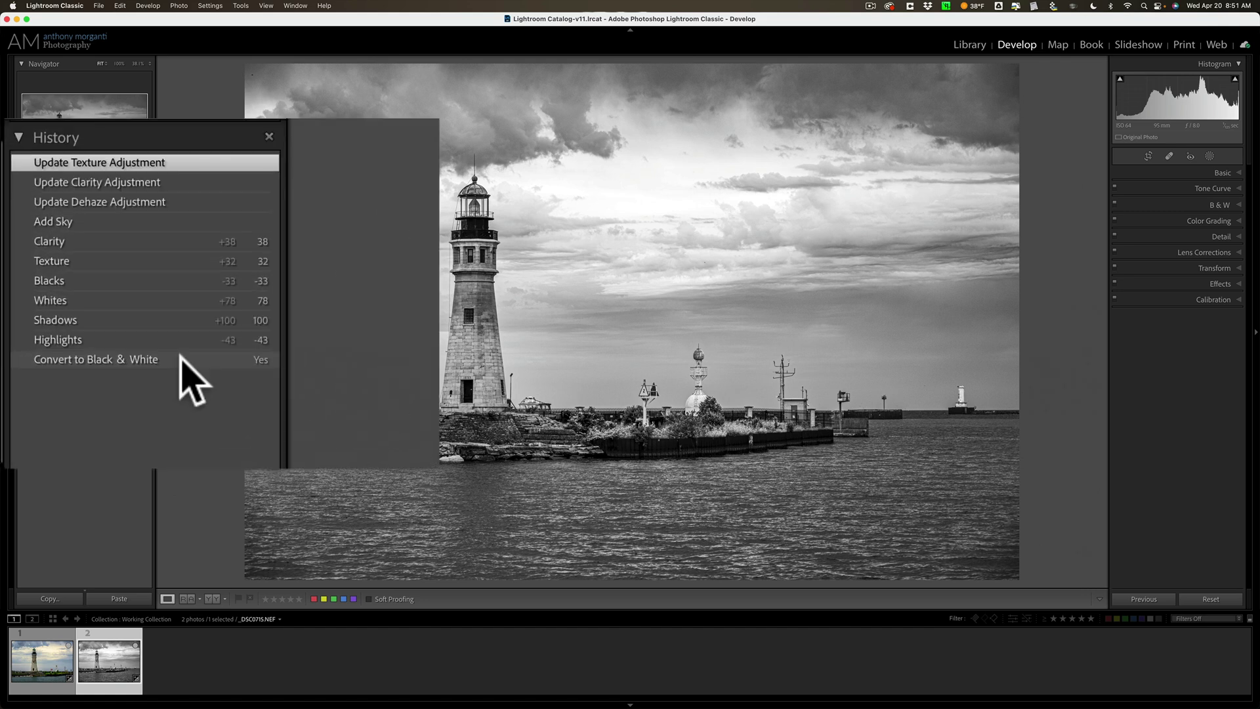
# Restore Convert to Black & White as the Before state and compare again
pyautogui.rightClick(185, 360)
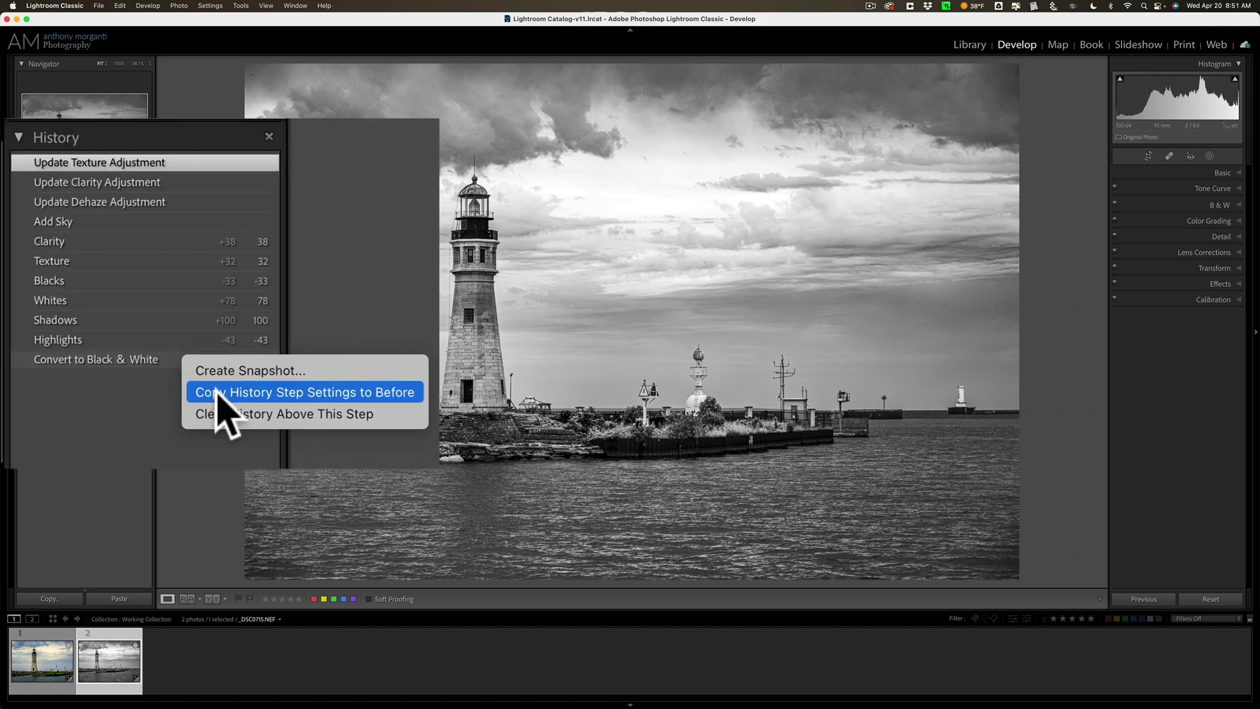
pyautogui.click(209, 391)
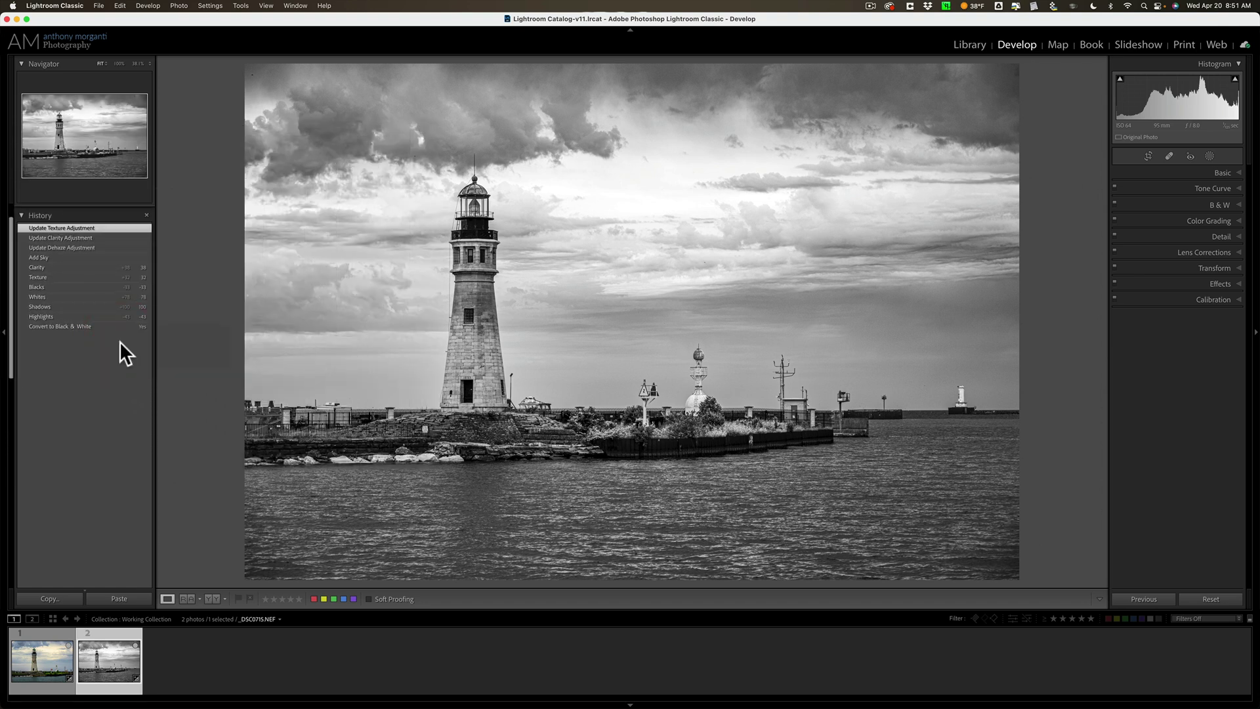
pyautogui.press('\\')
pyautogui.press('\\')
# Collapse the History panel and select the first, colour lighthouse photo in the Filmstrip
pyautogui.click(21, 215)
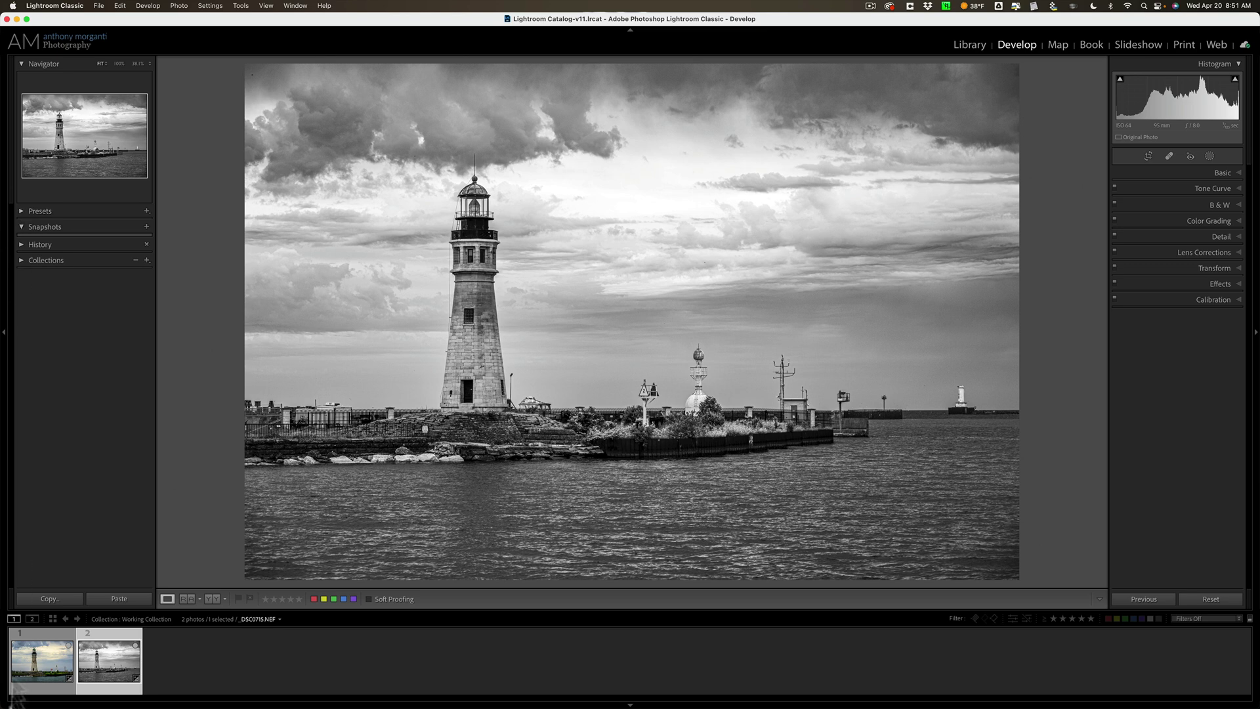
pyautogui.click(60, 654)
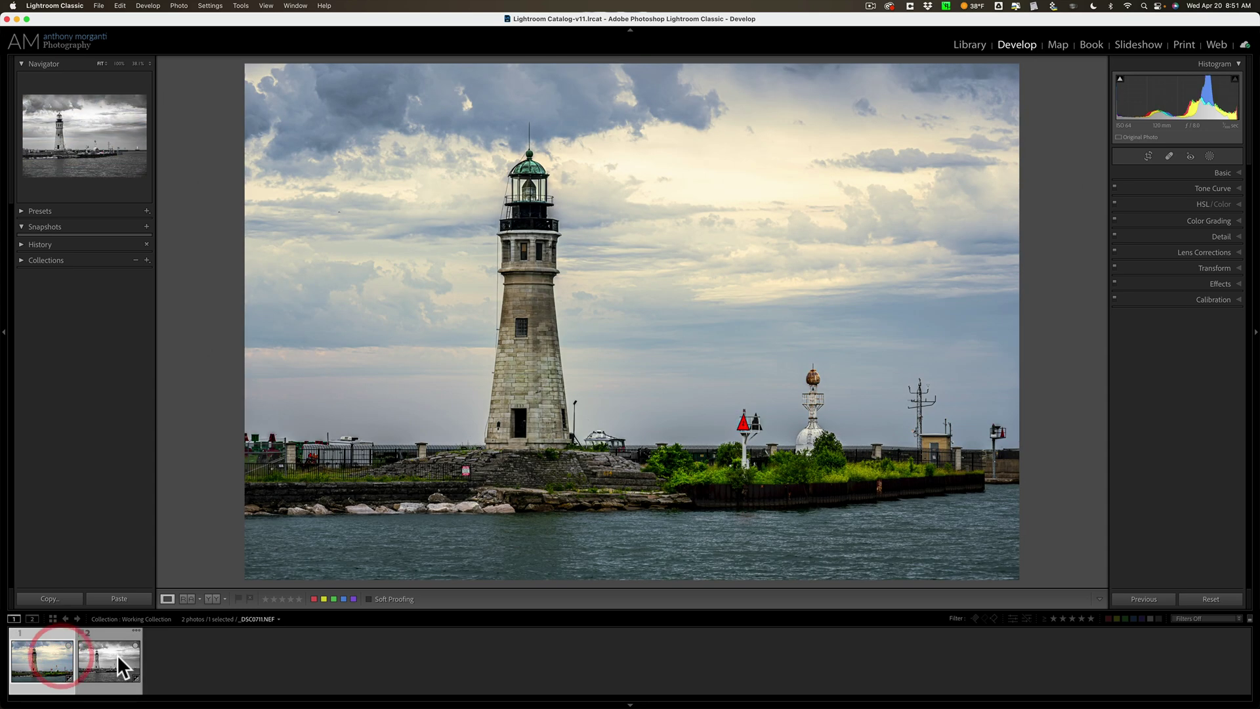